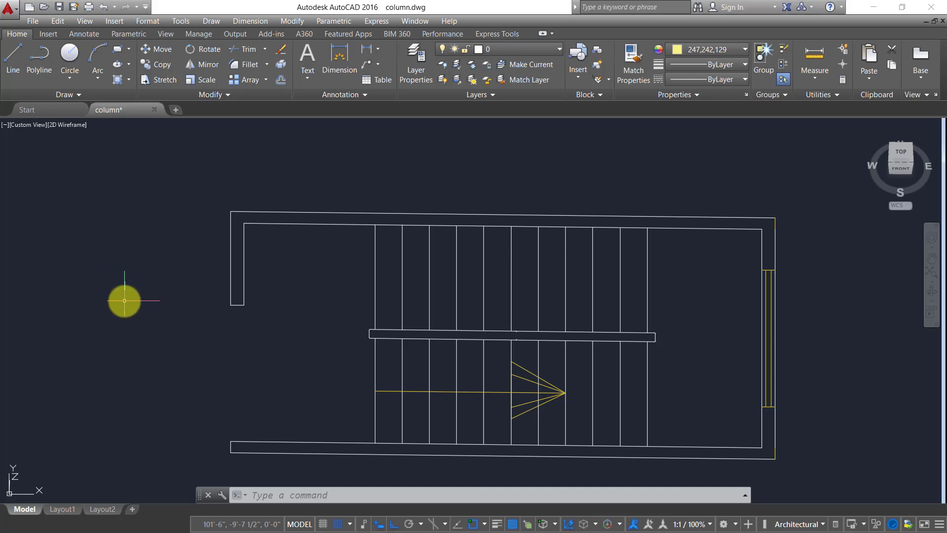
Step: Draw vertical construction lines (XLINE, Ver) through the outer and inner upper corners of the stair plan's left wall
type(";")
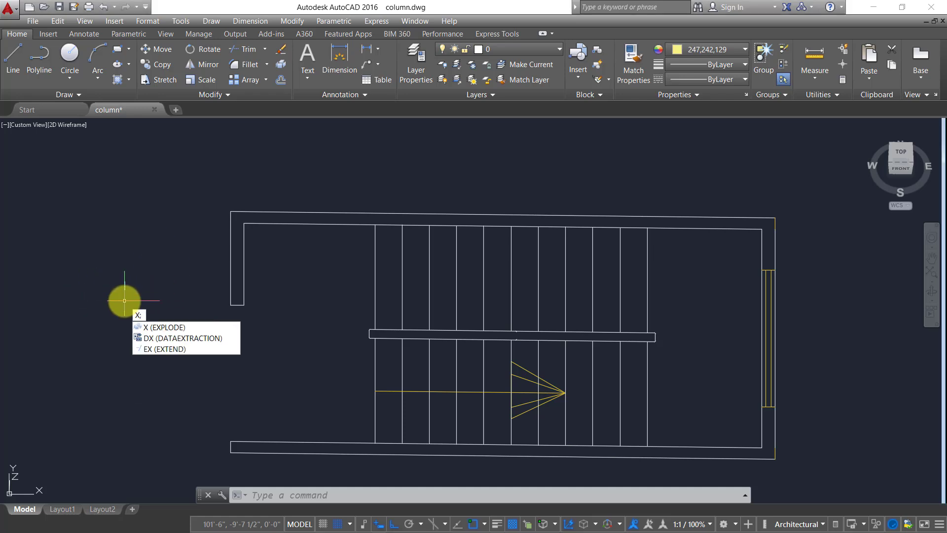
key("BackSpace")
type("l")
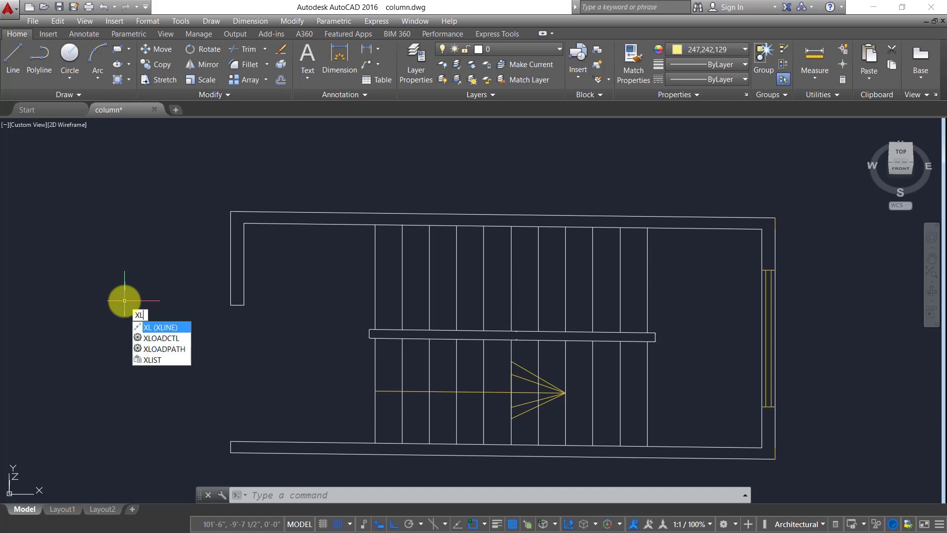
key("Return")
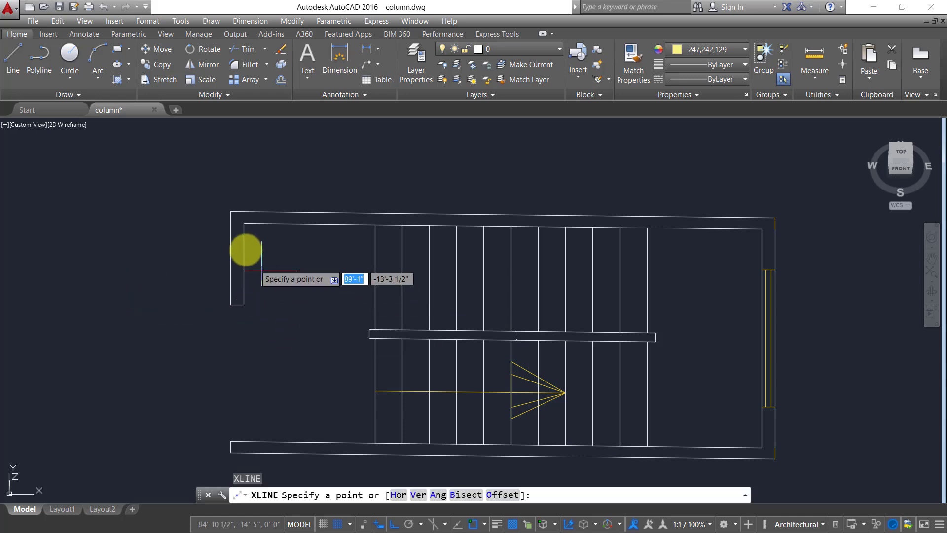
left_click(420, 494)
middle_click_drag(261, 285, 230, 372)
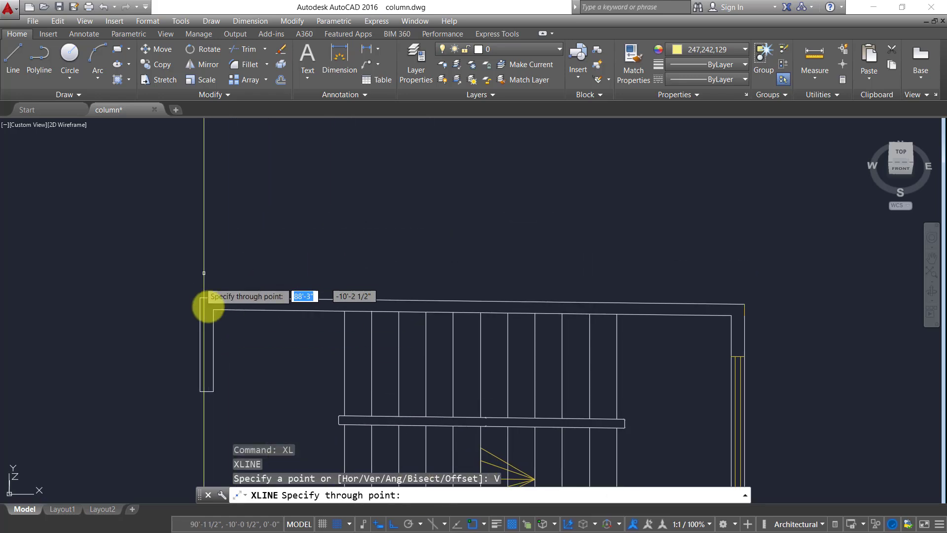
left_click(201, 299)
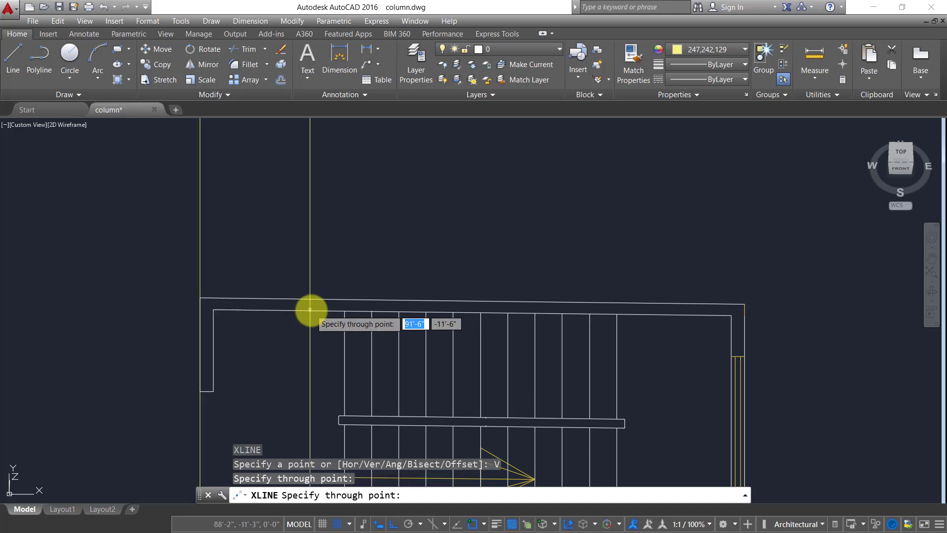
left_click(213, 309)
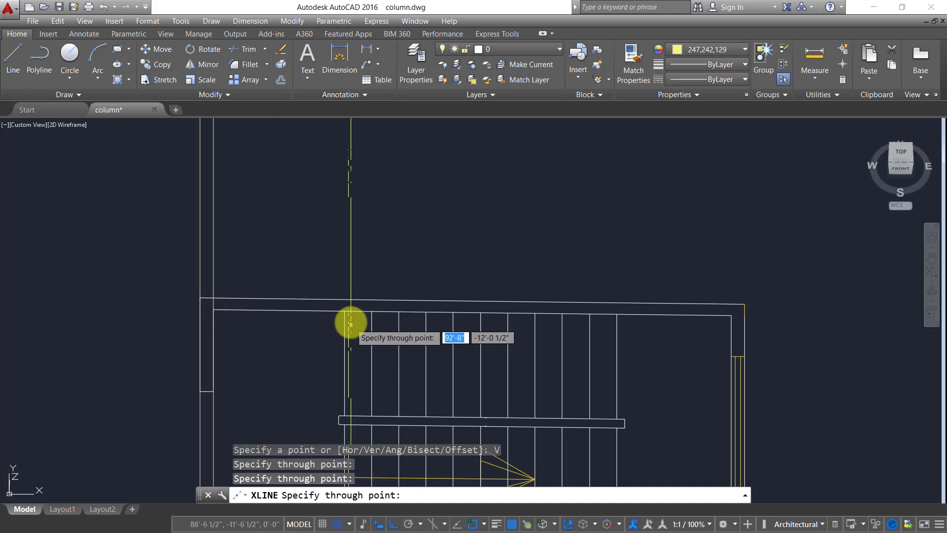
Step: Add vertical construction lines through the upper ends of all eleven tread lines in the stair plan
left_click(345, 312)
left_click(372, 311)
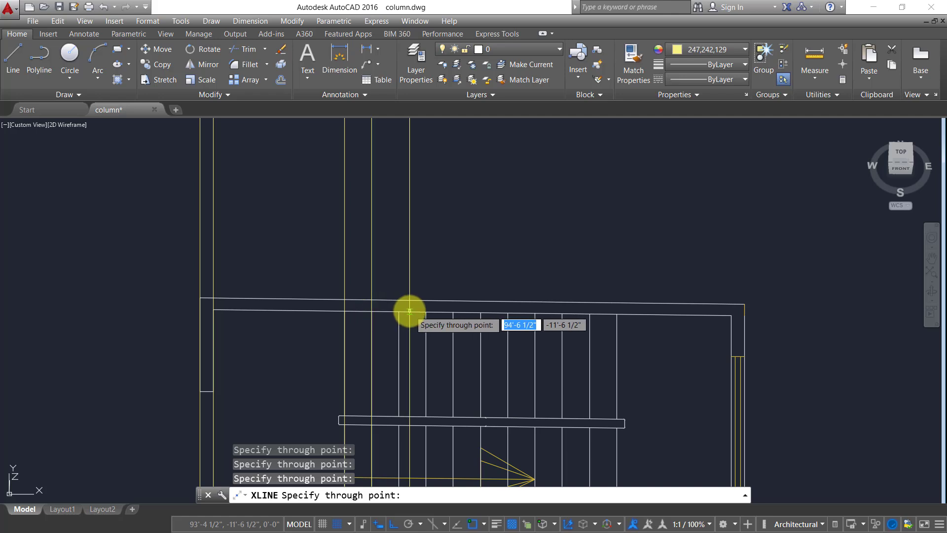
left_click(398, 313)
left_click(426, 313)
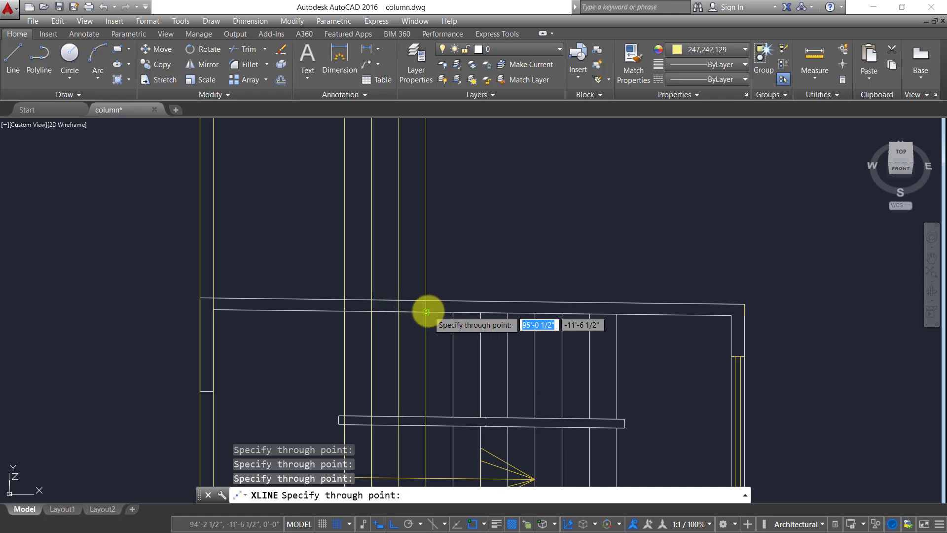
left_click(453, 313)
left_click(481, 312)
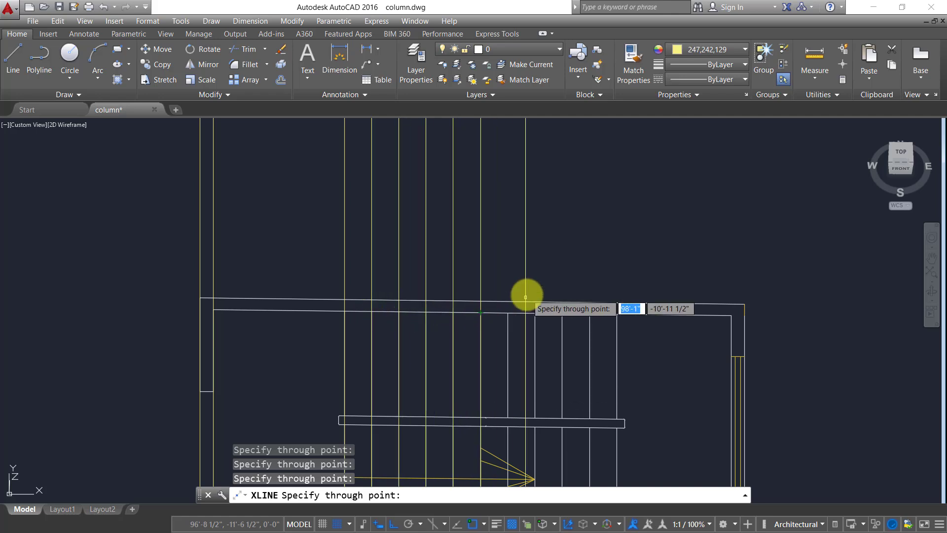
left_click(507, 312)
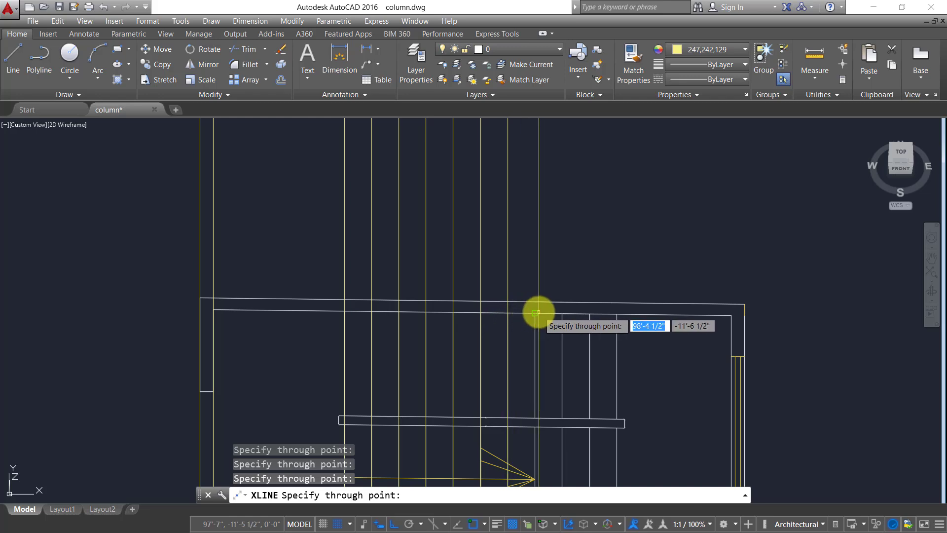
left_click(534, 312)
left_click(562, 313)
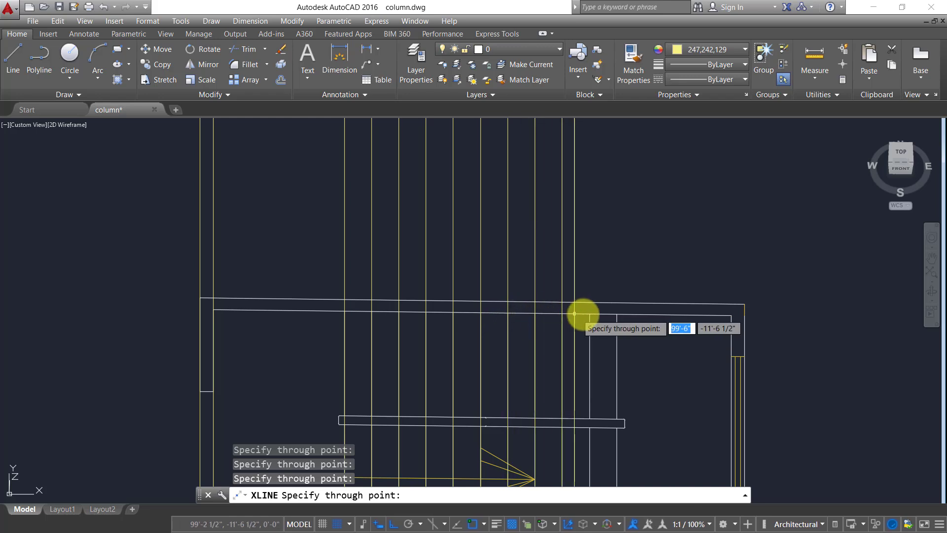
left_click(590, 314)
left_click(617, 314)
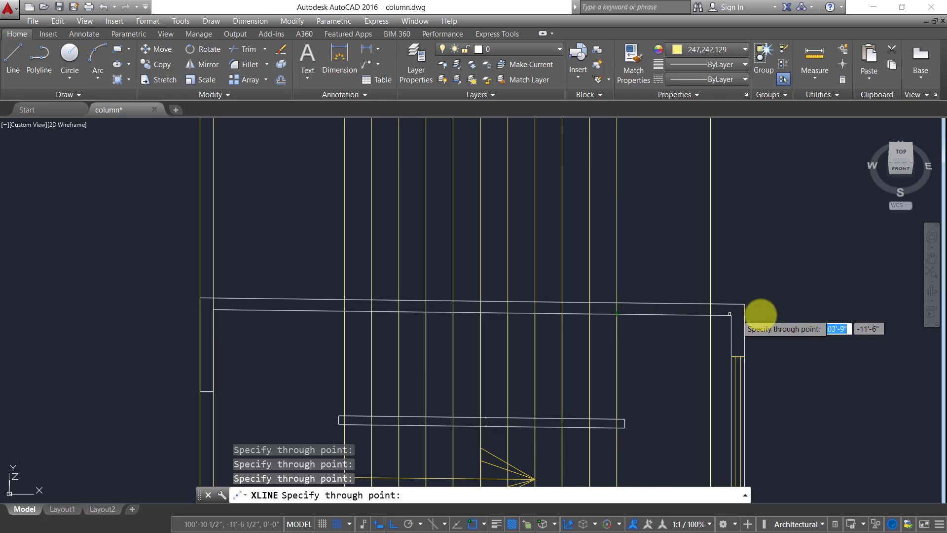
Step: Add vertical construction lines through the inner and outer upper corners of the right wall and finish the command
left_click(731, 311)
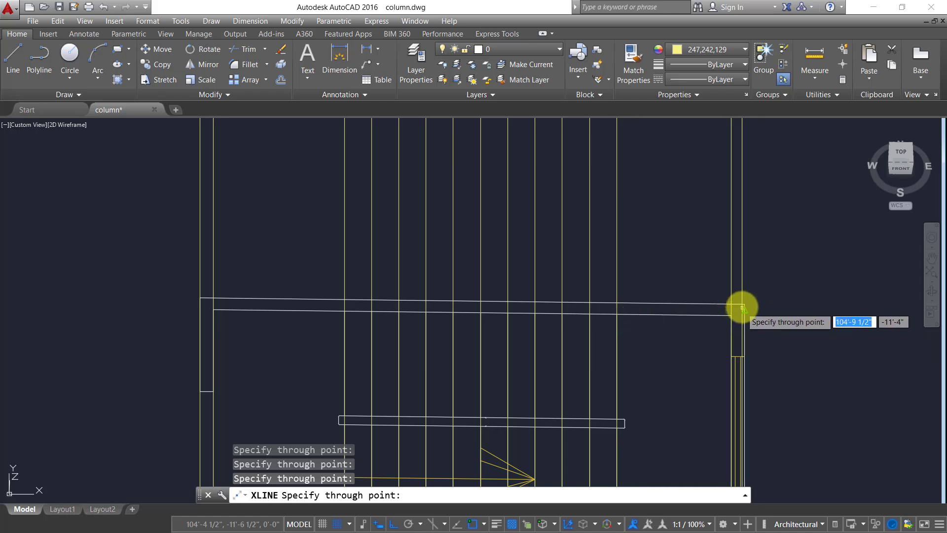
left_click(744, 308)
key("Return")
Step: Draw a horizontal line above the plan from the outermost left construction line to the outermost right one
scroll(514, 343, "down", 4)
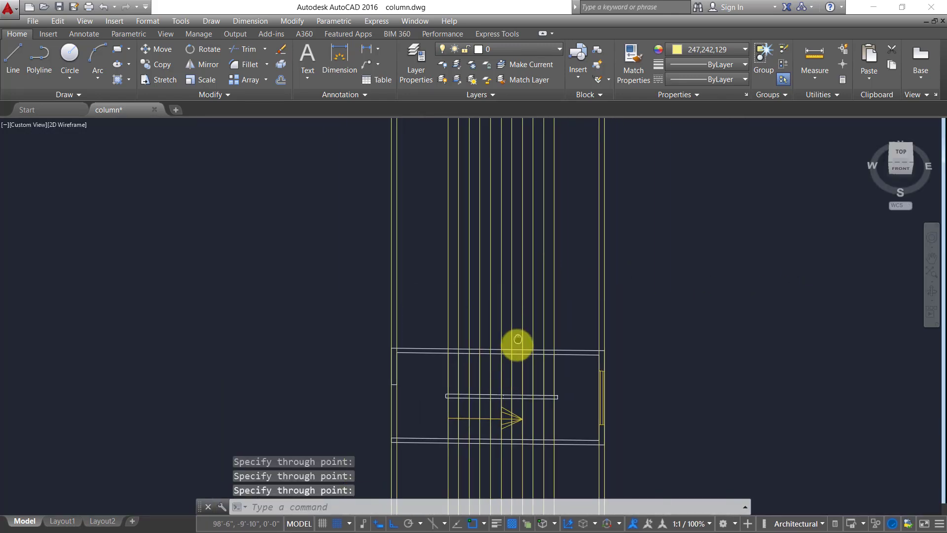
middle_click_drag(483, 280, 502, 319)
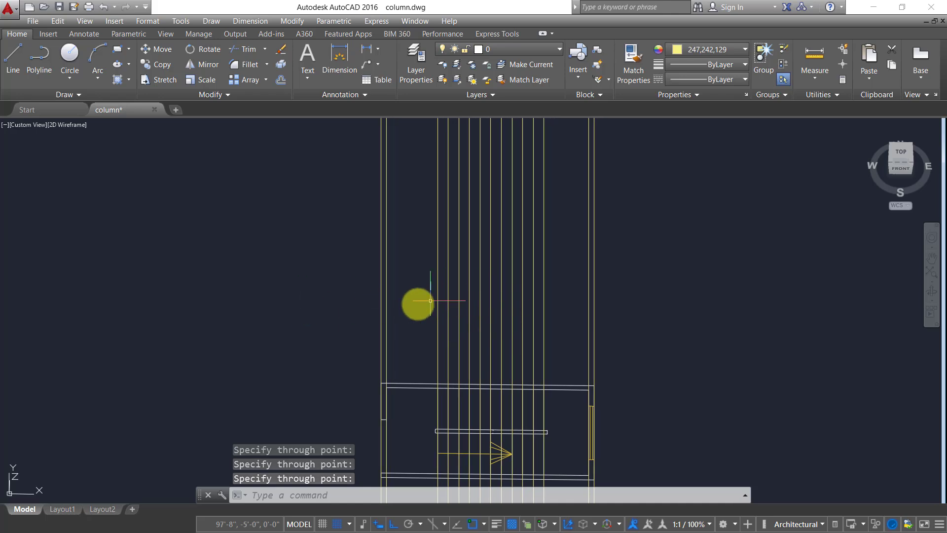
left_click(14, 57)
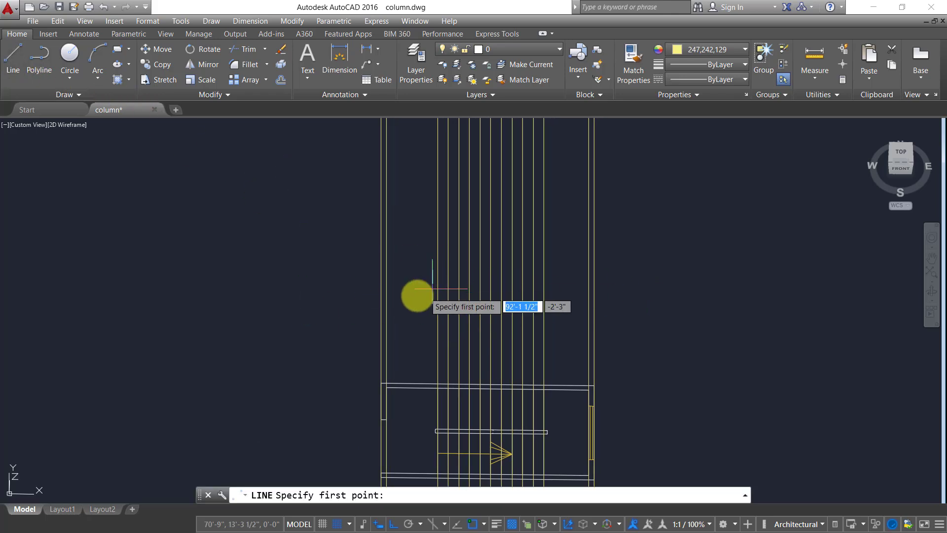
left_click(380, 301)
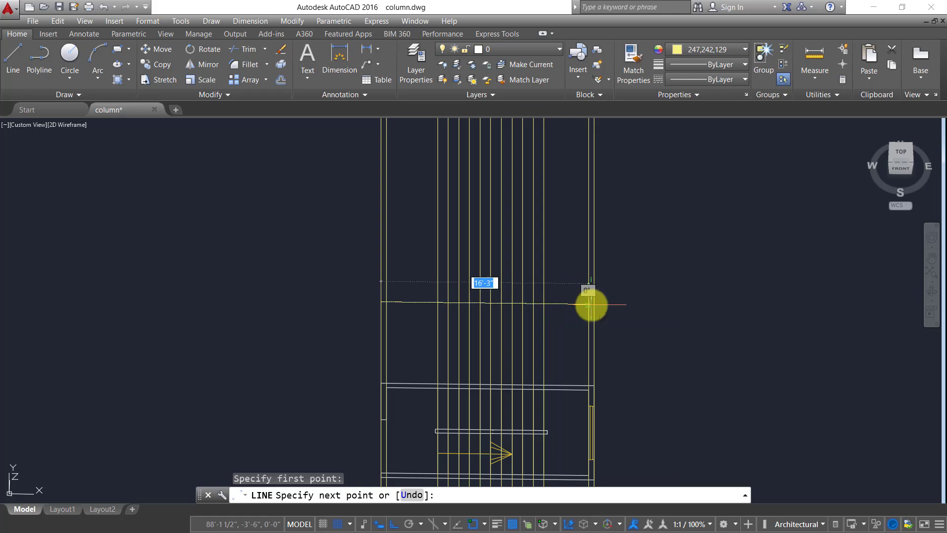
left_click(594, 304)
right_click(593, 304)
left_click(621, 313)
Step: Set the colour of the horizontal line and all the vertical construction lines to ByLayer
left_click(237, 204)
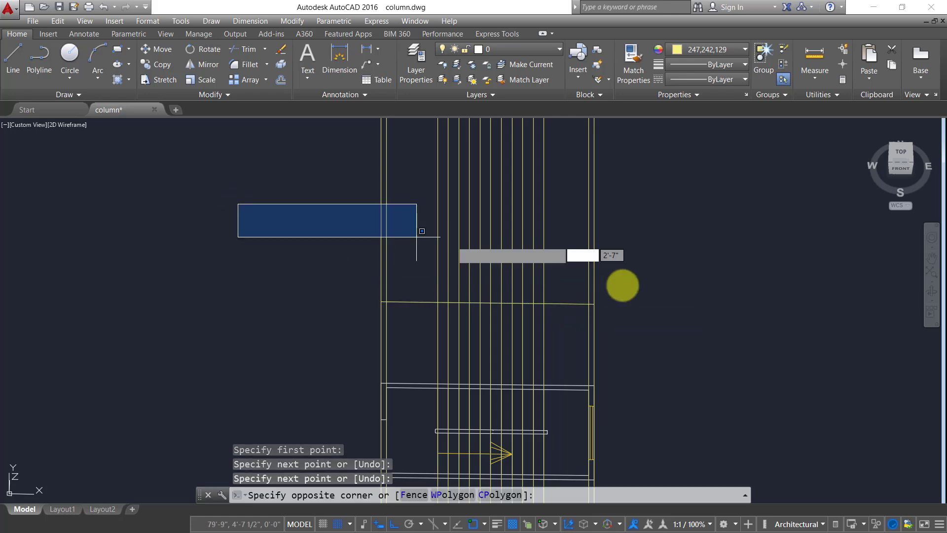
left_click(665, 346)
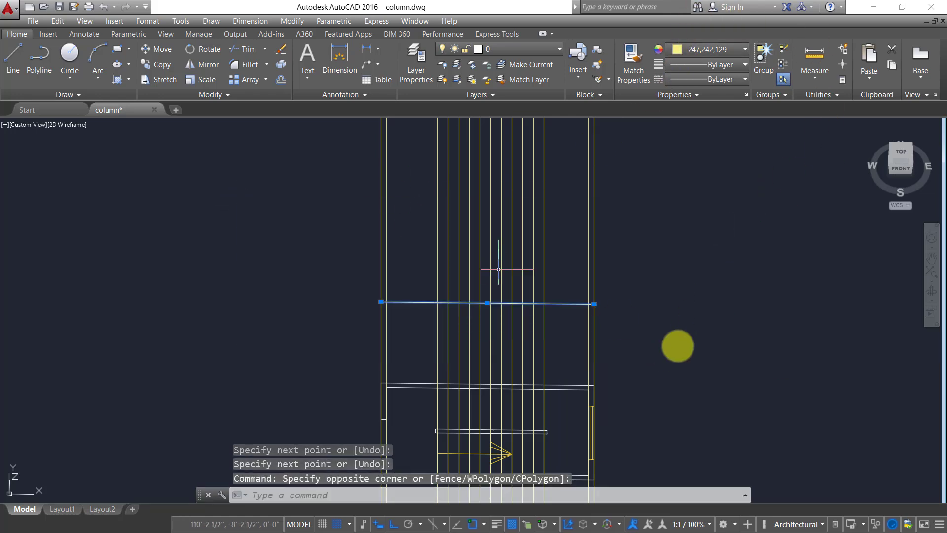
left_click(293, 237)
left_click(737, 379)
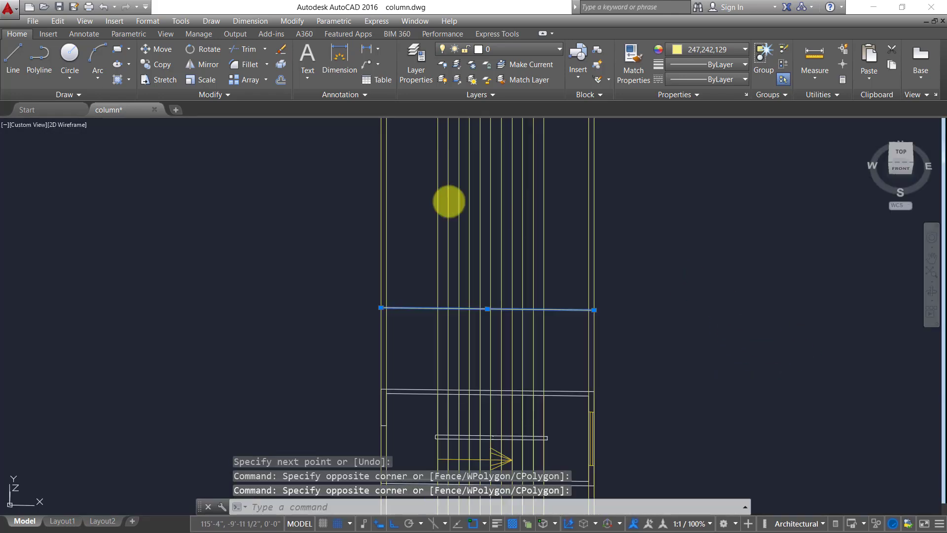
left_click(711, 425)
left_click(251, 166)
left_click(434, 122)
left_click(702, 56)
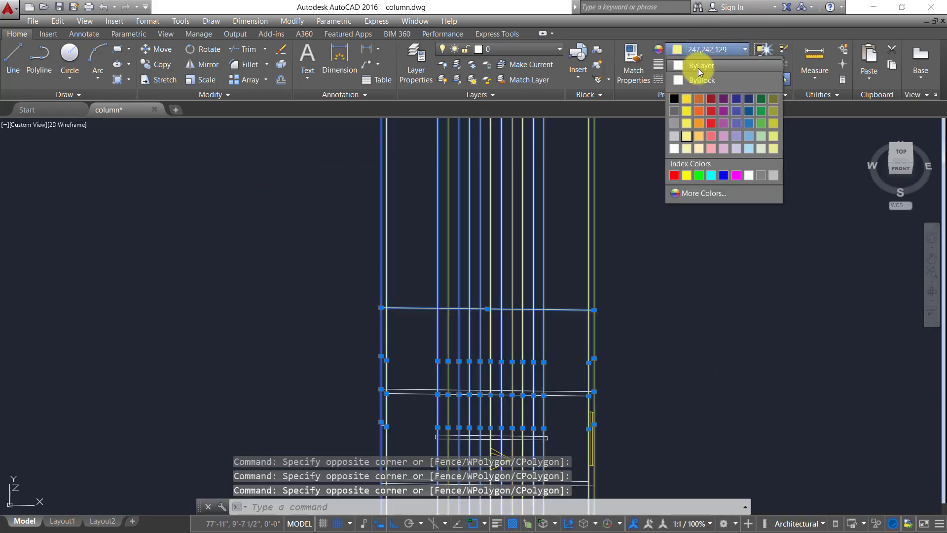
left_click(697, 68)
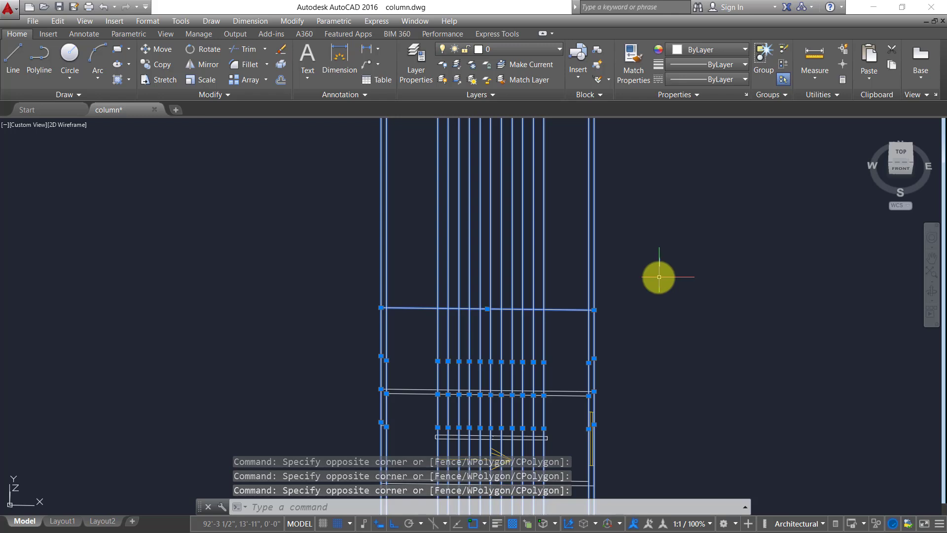
key("Escape")
Step: Offset the horizontal line above the plan upward by 6 inches
scroll(476, 355, "up", 2)
middle_click_drag(438, 276, 417, 355)
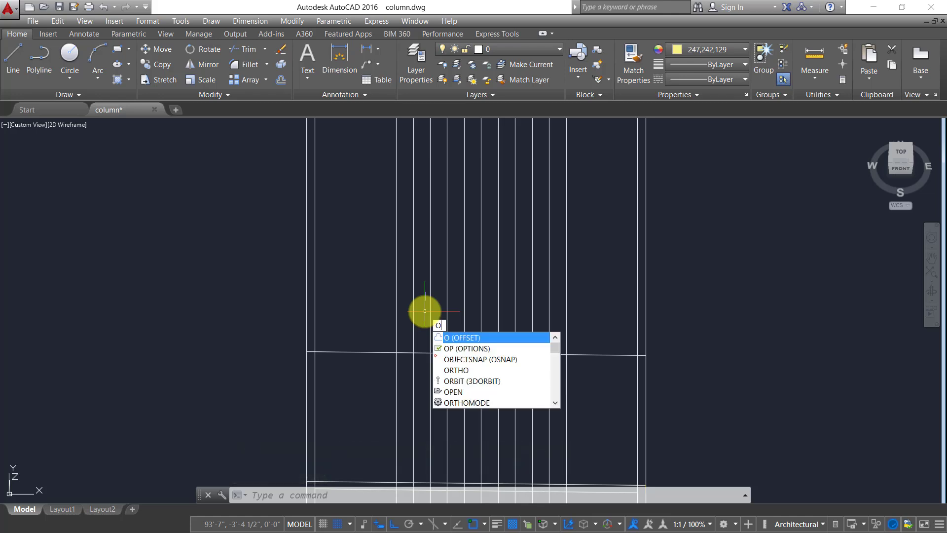
key("Return")
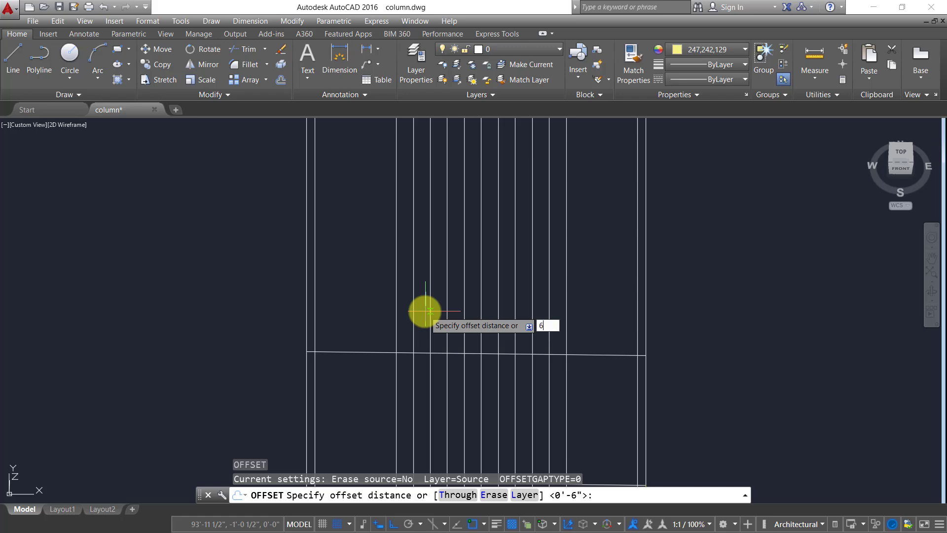
key("Return")
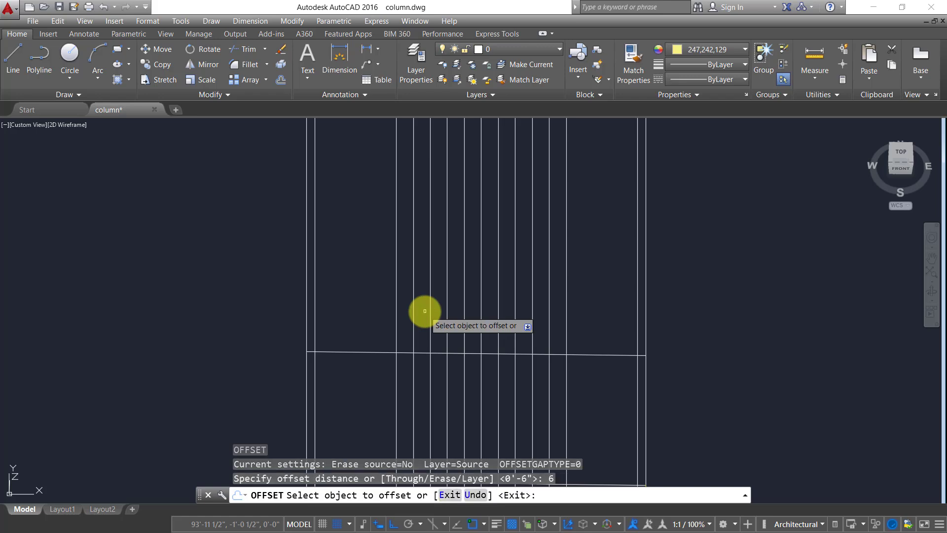
left_click(380, 353)
left_click(402, 317)
key("Return")
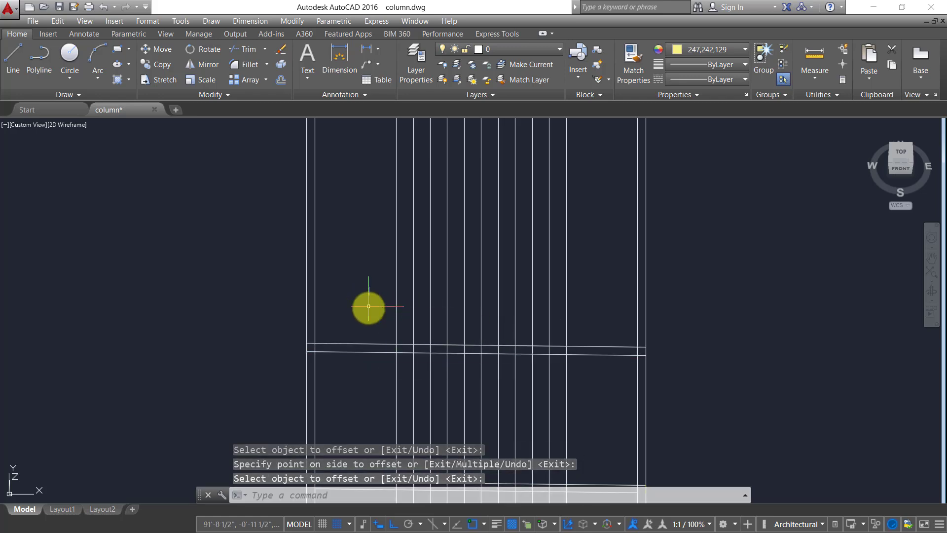
Step: Draw a step polyline from the upper horizontal line at the first tread's construction line, 6 inches up and 10 inches right
left_click(36, 62)
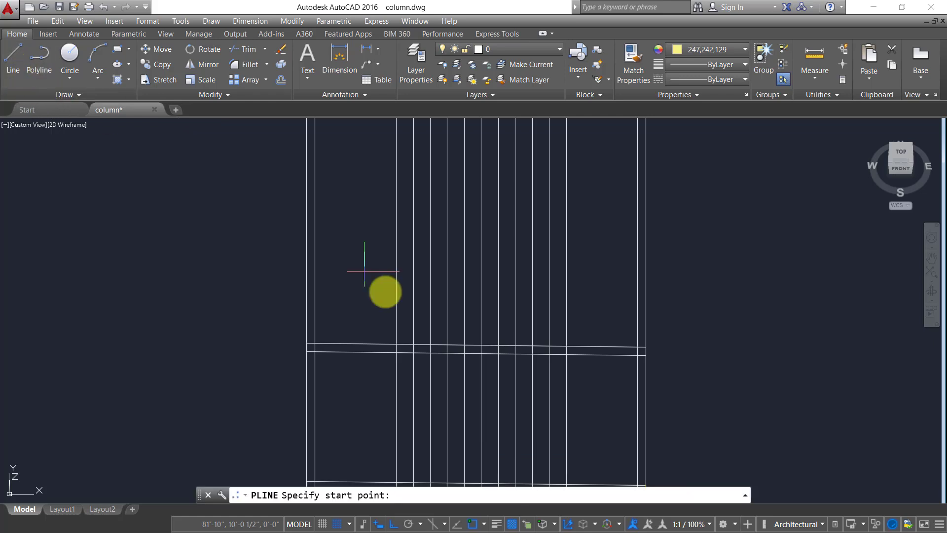
scroll(390, 360, "up", 4)
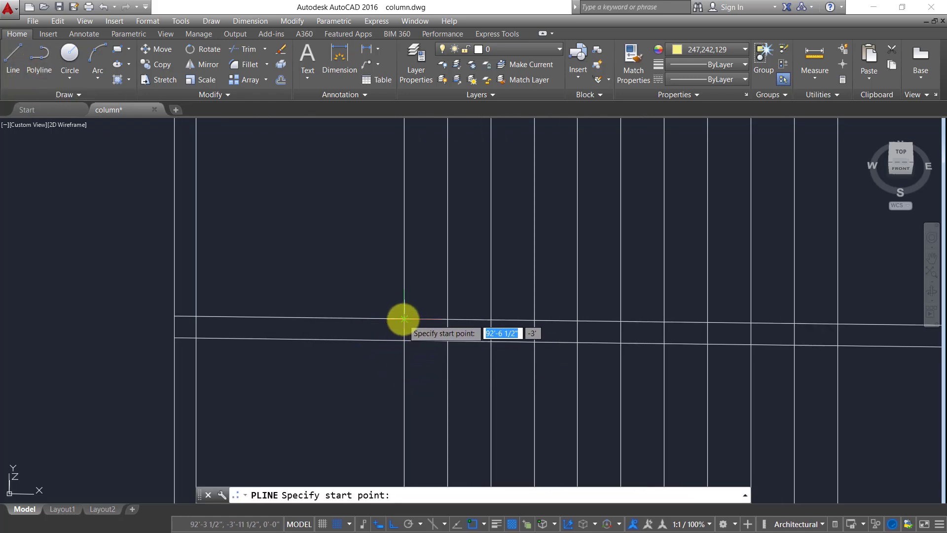
left_click(404, 318)
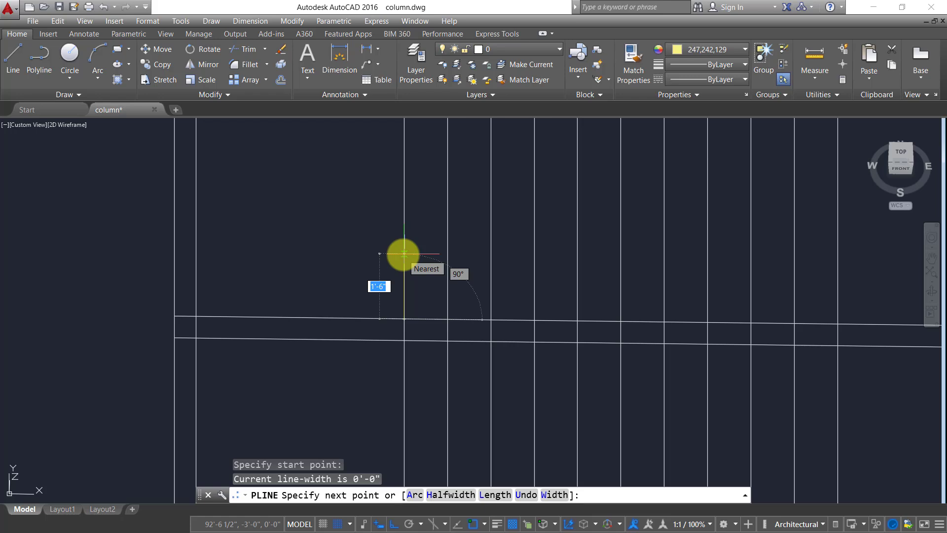
type("6")
key("Return")
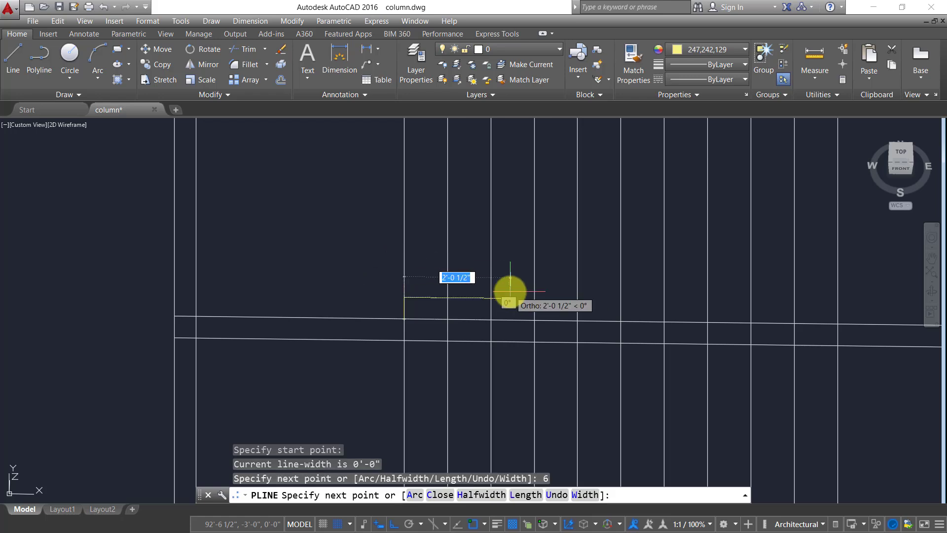
type("10")
key("Return")
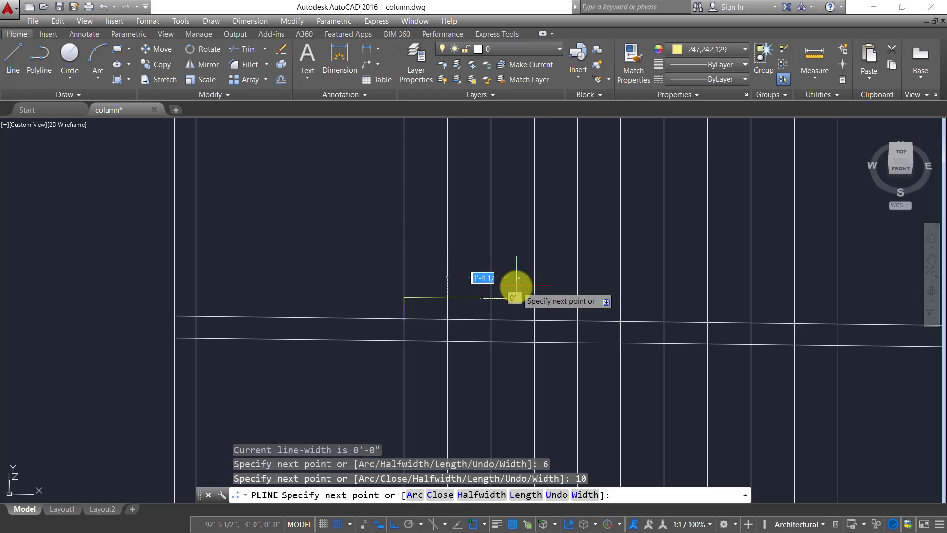
key("Return")
Step: Change the colour of the step polyline to red (237,31,36)
left_click(378, 265)
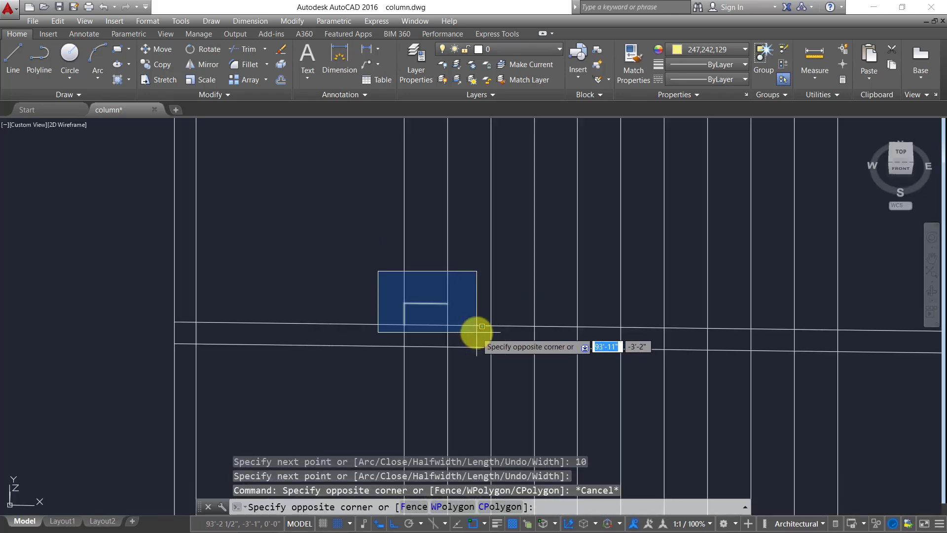
left_click(477, 328)
left_click(701, 51)
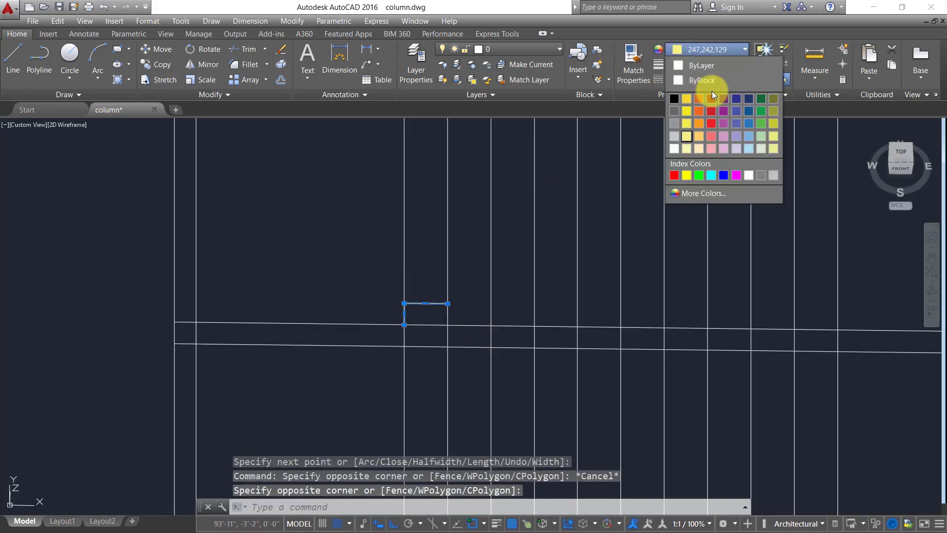
left_click(712, 123)
key("Escape")
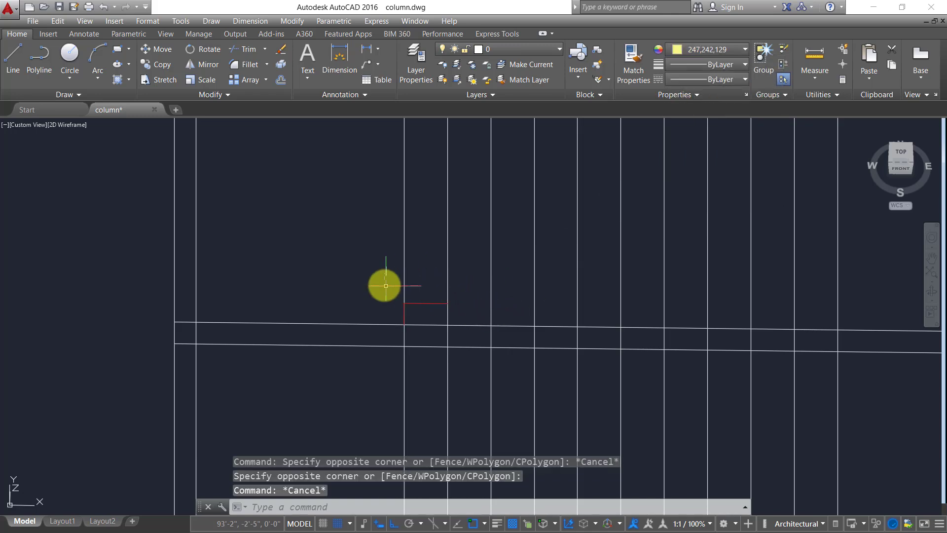
Step: Copy the red step polyline from its bottom corner onto each successive step end, up to the last tread's construction line
left_click(384, 284)
left_click(472, 329)
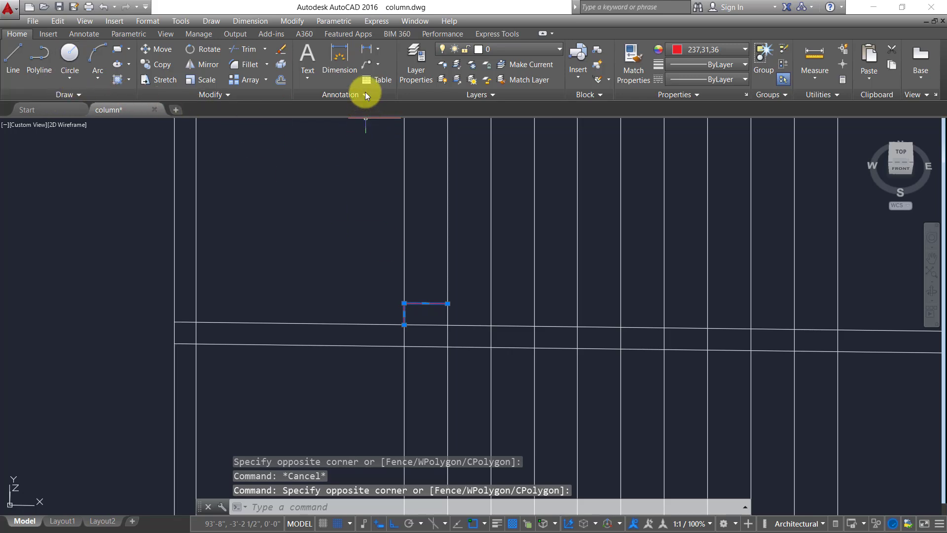
left_click(154, 64)
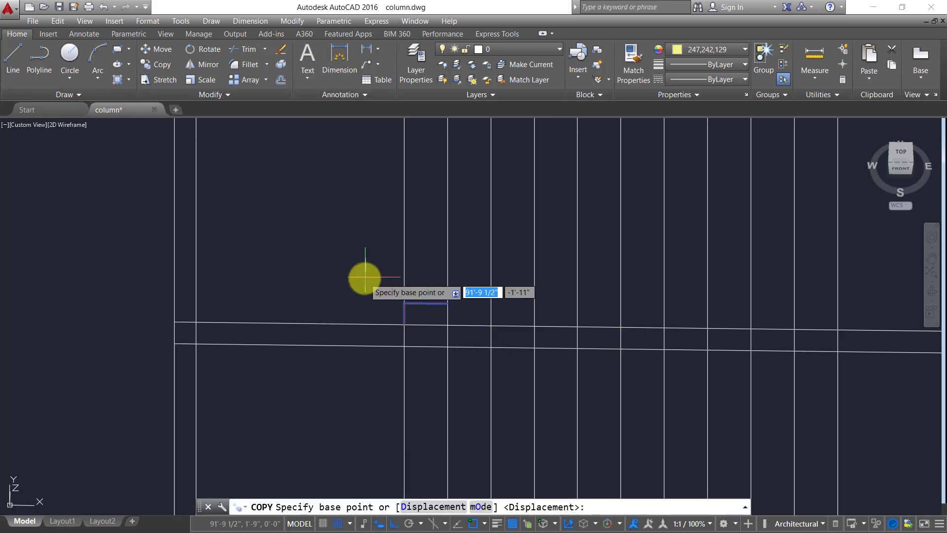
left_click(404, 324)
left_click(448, 303)
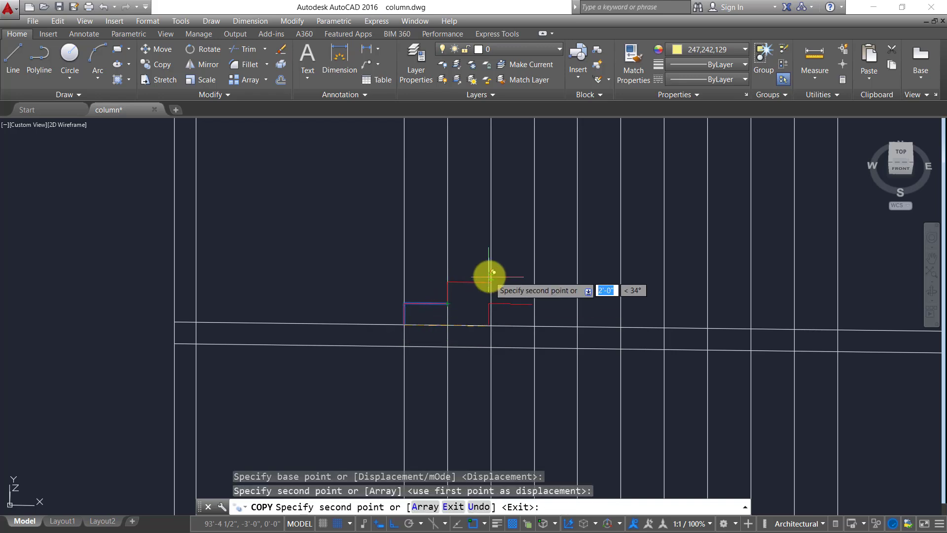
left_click(491, 282)
left_click(534, 262)
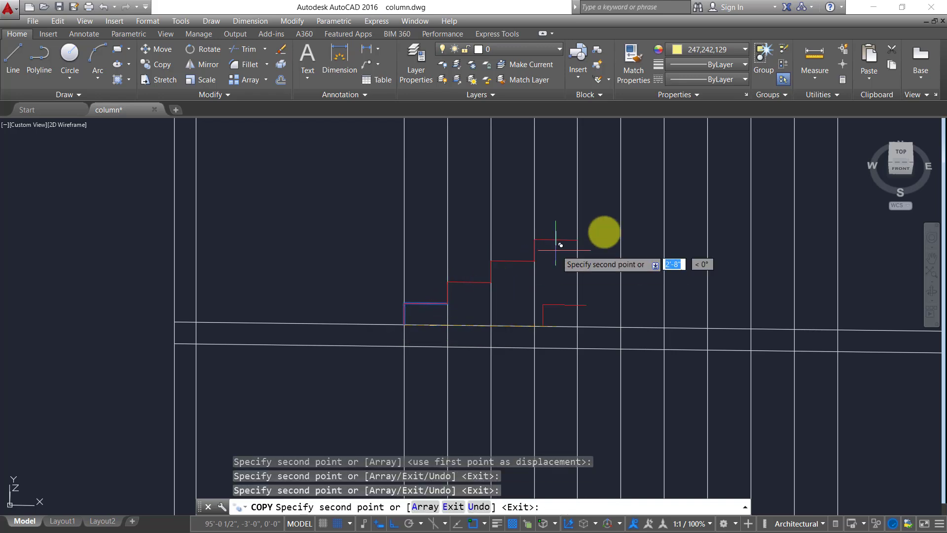
middle_click_drag(602, 232, 493, 275)
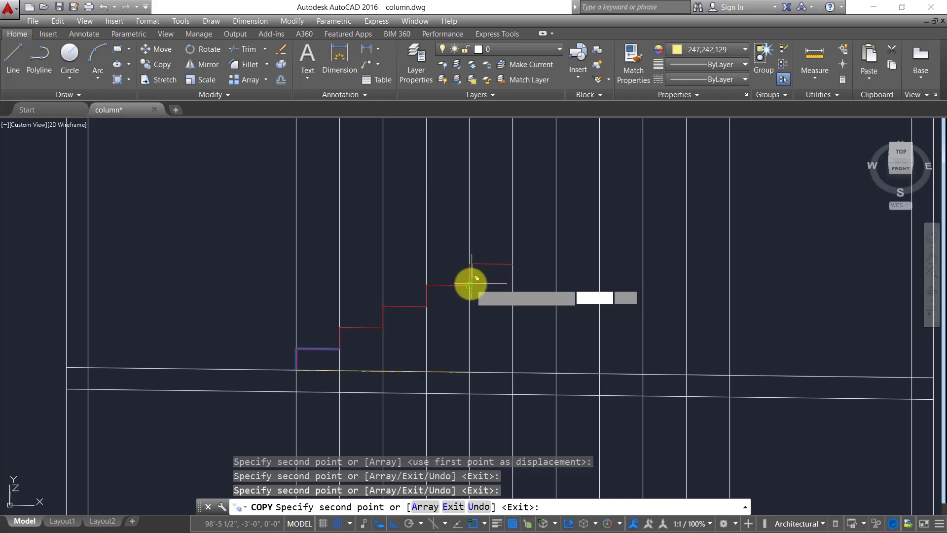
left_click(470, 279)
left_click(513, 264)
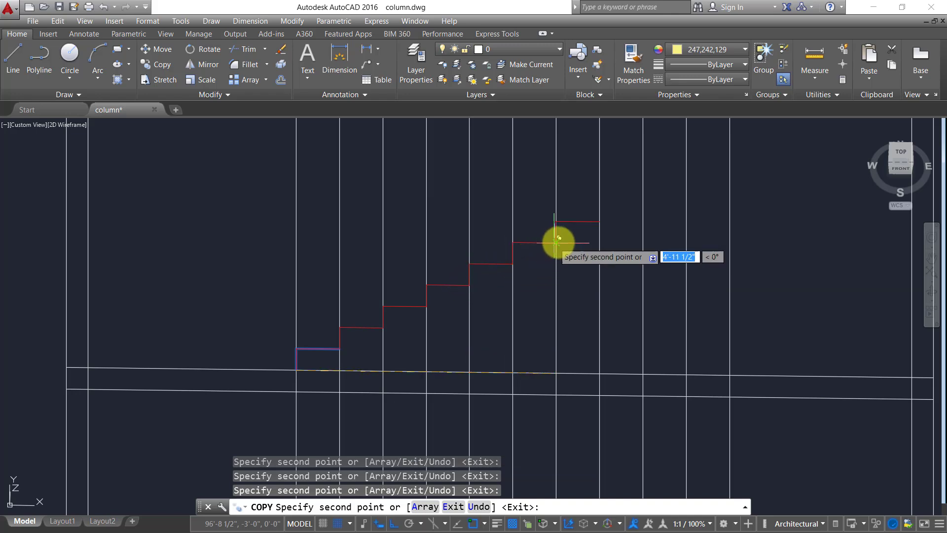
left_click(556, 241)
left_click(600, 221)
middle_click_drag(663, 205, 573, 273)
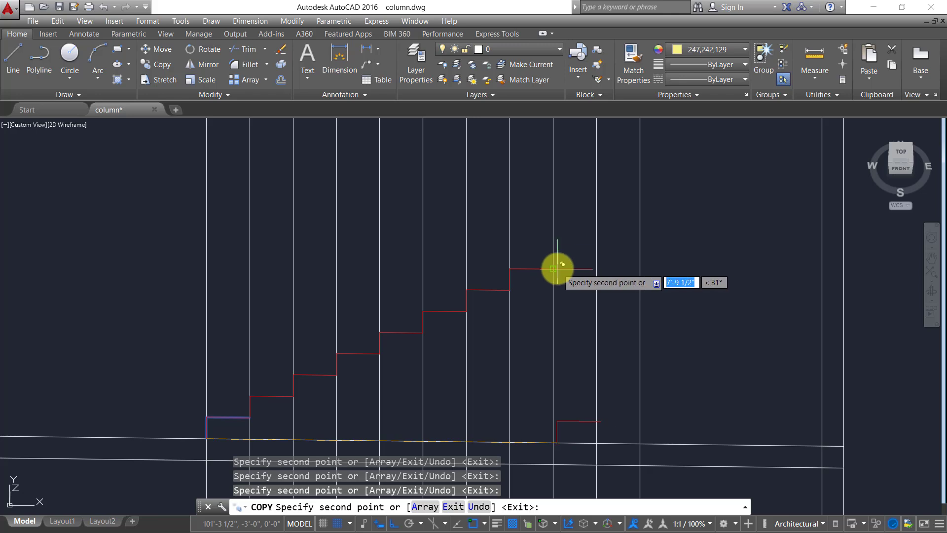
left_click(553, 268)
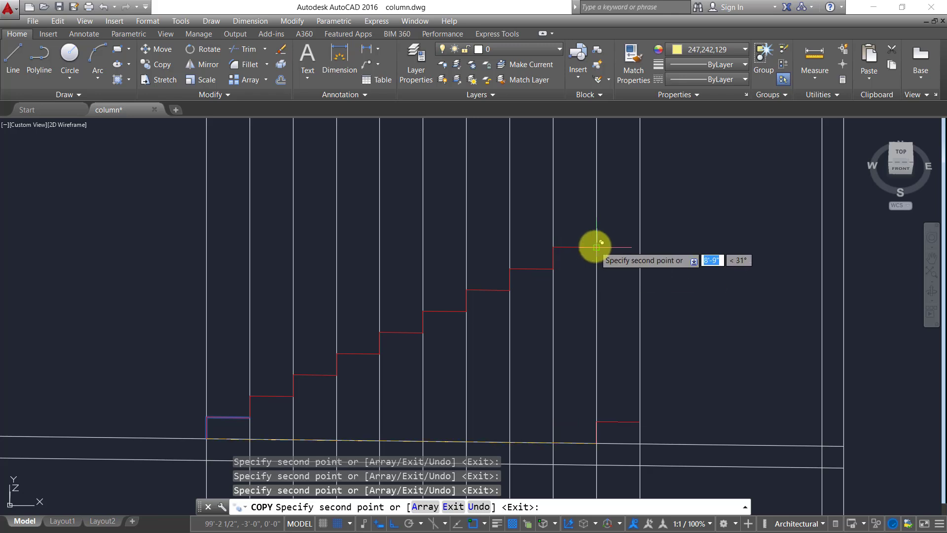
left_click(597, 247)
right_click(689, 241)
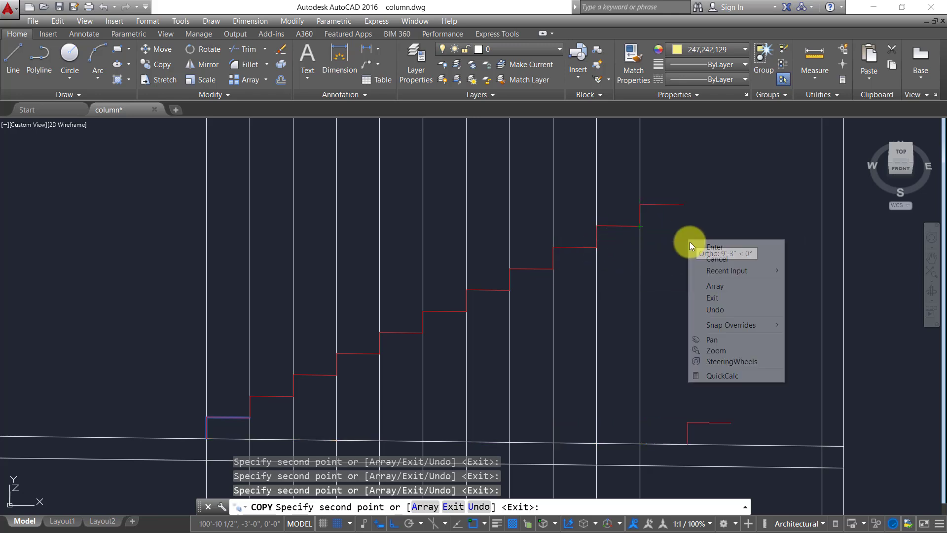
left_click(701, 244)
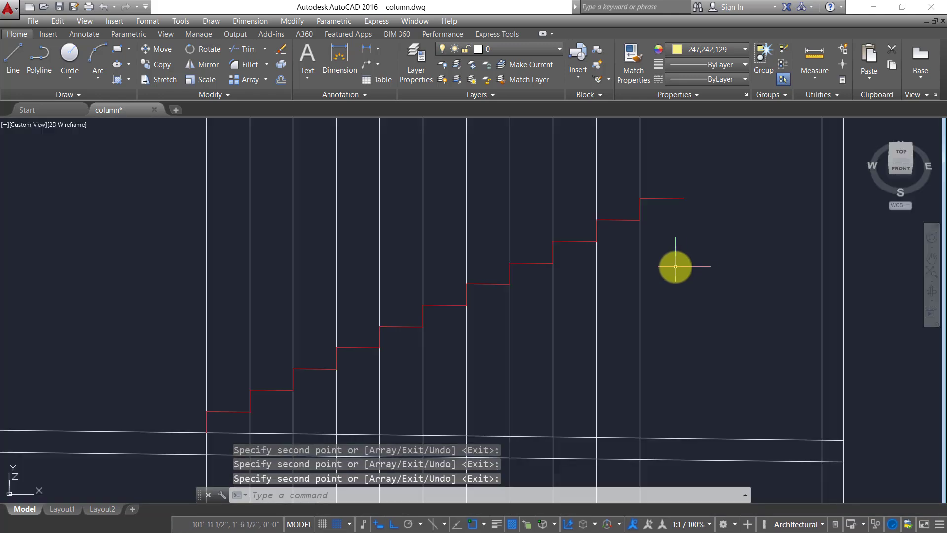
Step: Extend the tread of the topmost step to the inner wall construction line to form the landing
type("EX")
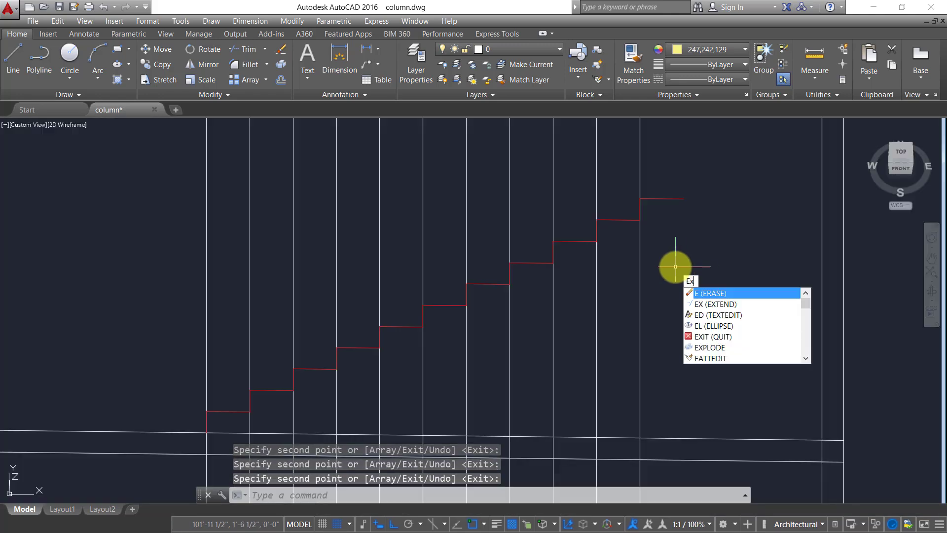
key("Return")
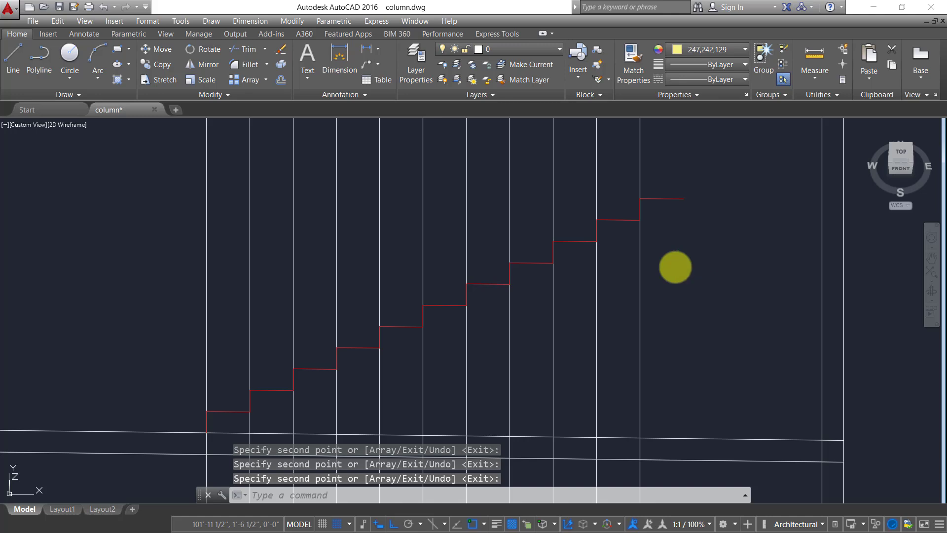
key("Return")
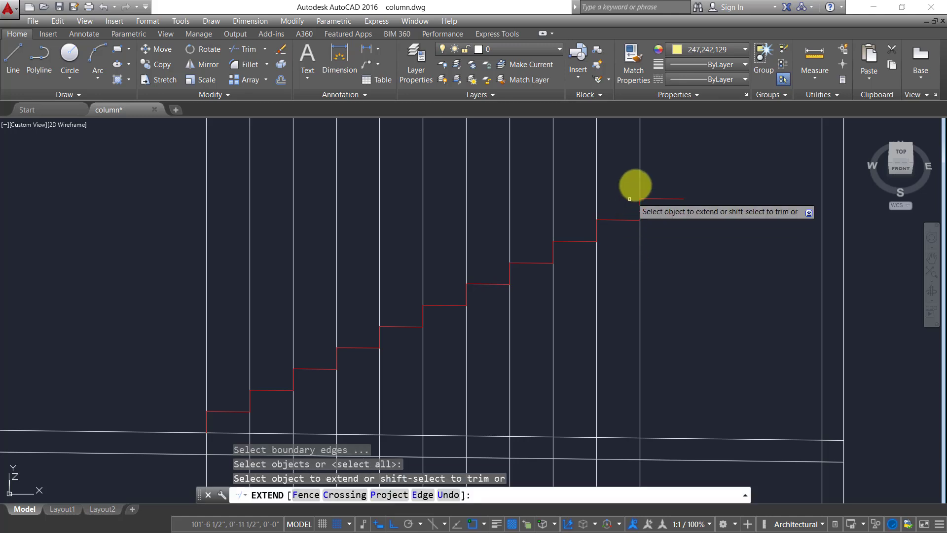
left_click(675, 198)
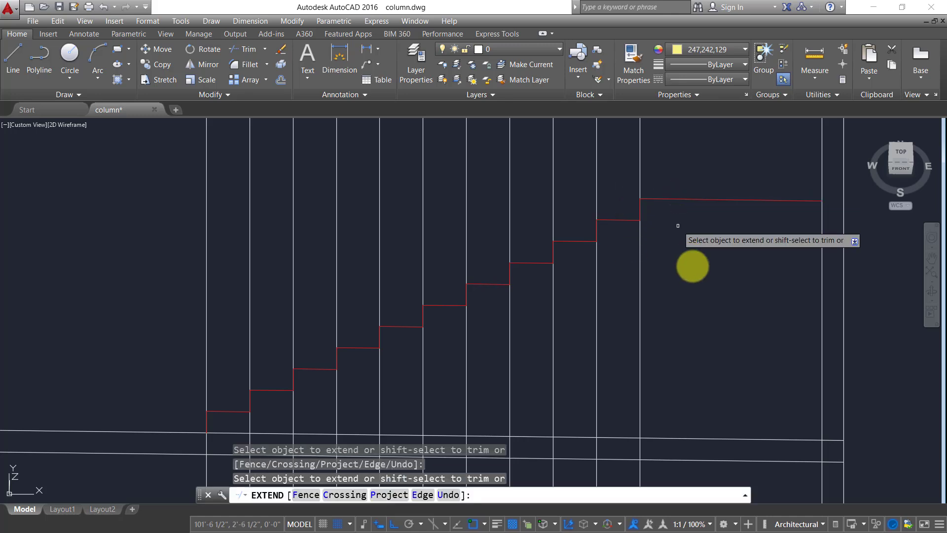
right_click(695, 274)
left_click(715, 282)
Step: Draw a sloping line from the base of the first riser to the base of the top riser
middle_click_drag(360, 392, 361, 302)
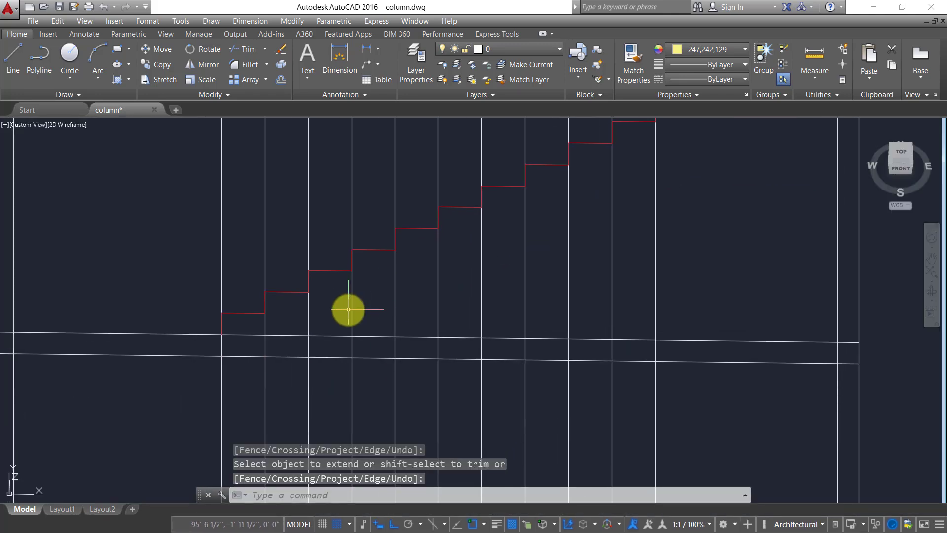
type("l")
key("Return")
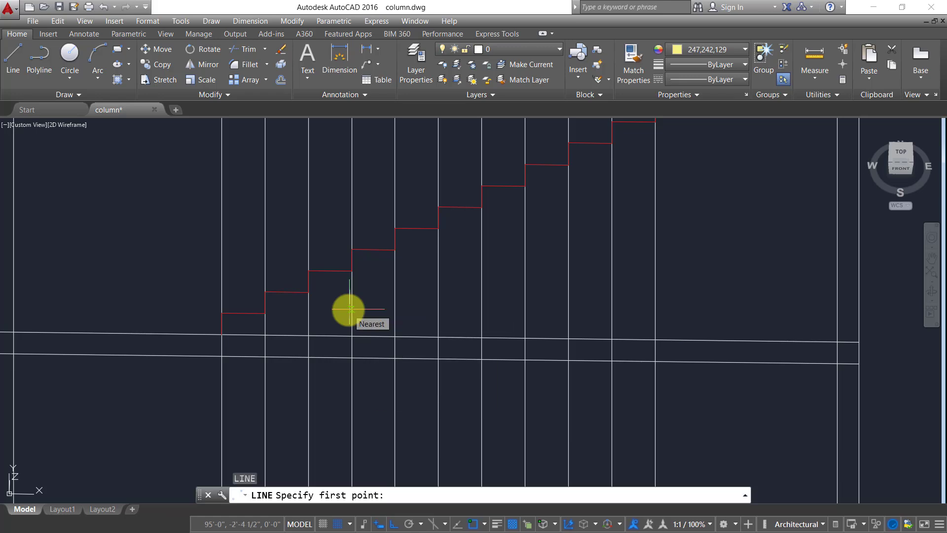
left_click(221, 334)
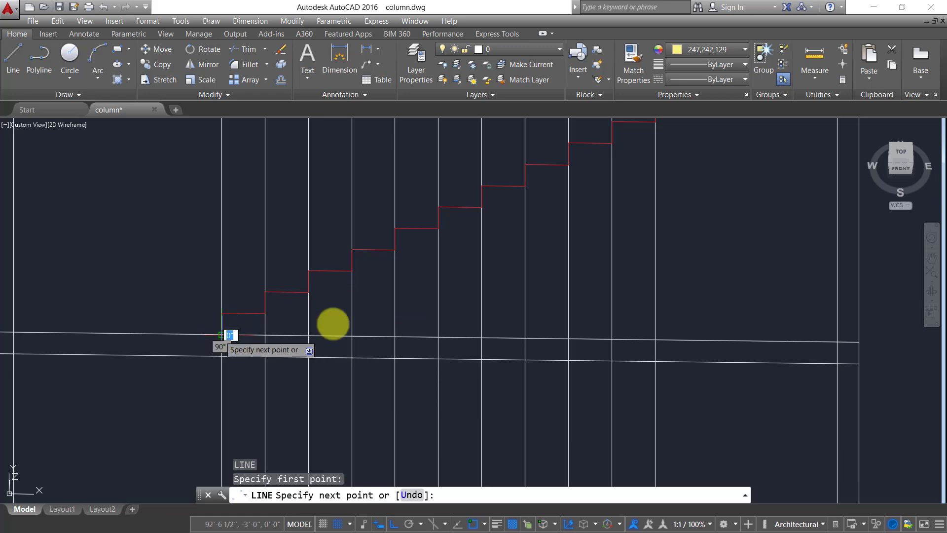
middle_click_drag(643, 171, 531, 276)
left_click(542, 226)
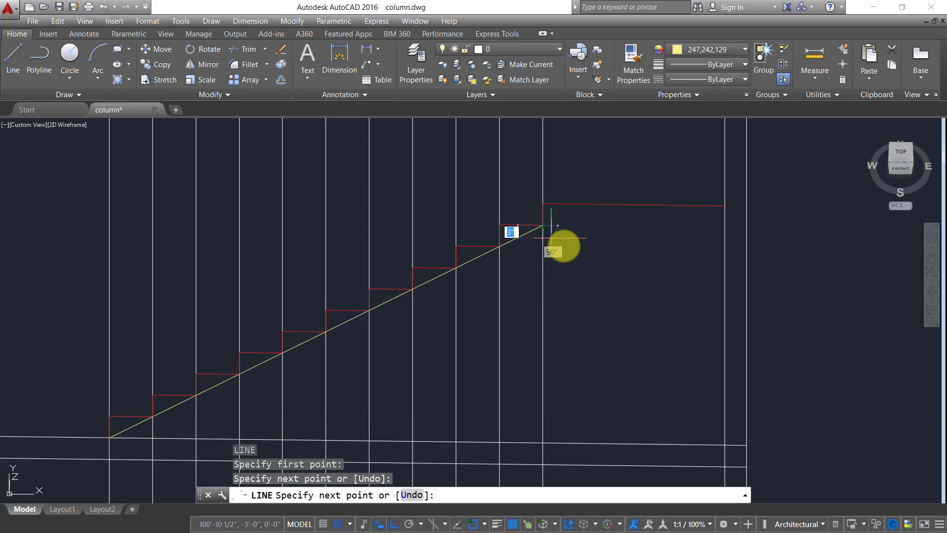
right_click(567, 247)
left_click(583, 252)
middle_click_drag(503, 324, 561, 260)
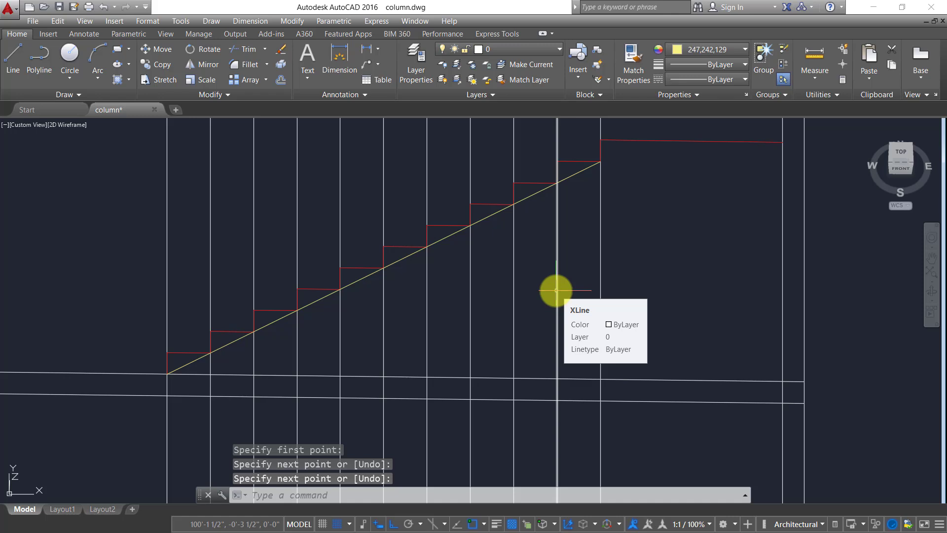
Step: Offset the sloping line and the landing polyline 6 inches downward to give the waist and landing slabs their thickness
type("o")
key("Return")
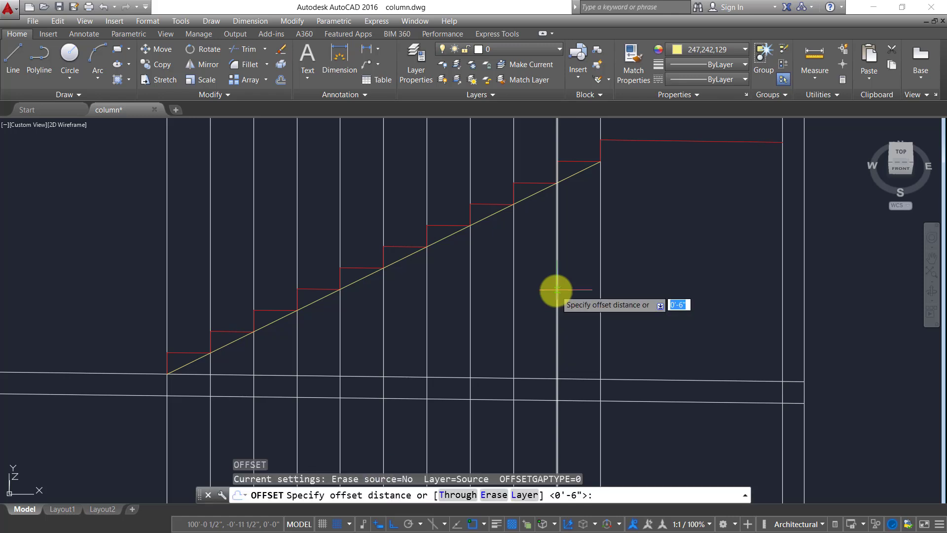
type("6")
key("Return")
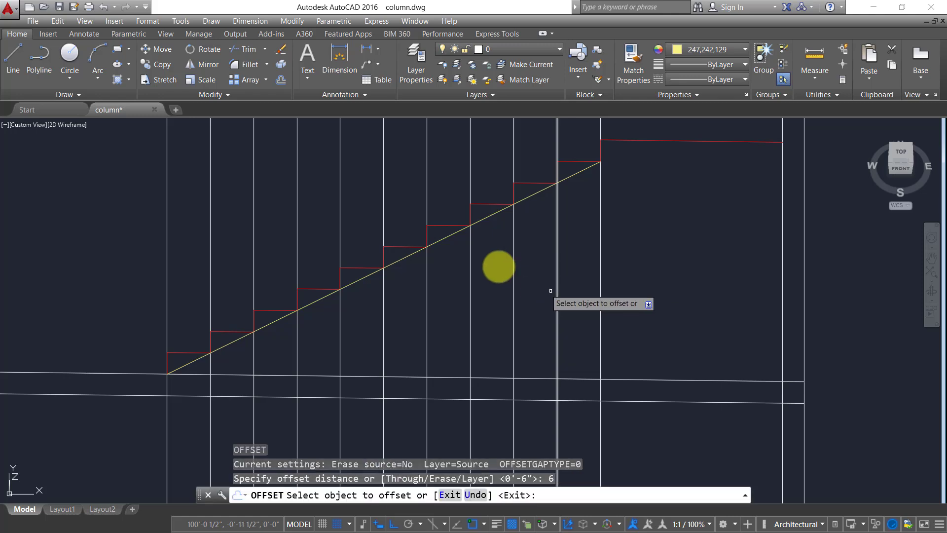
left_click(442, 238)
left_click(469, 285)
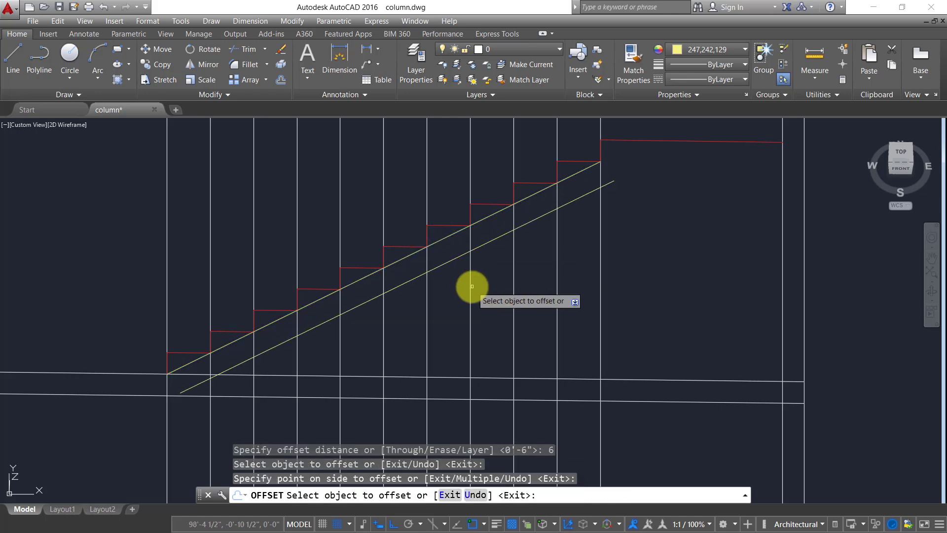
left_click(693, 142)
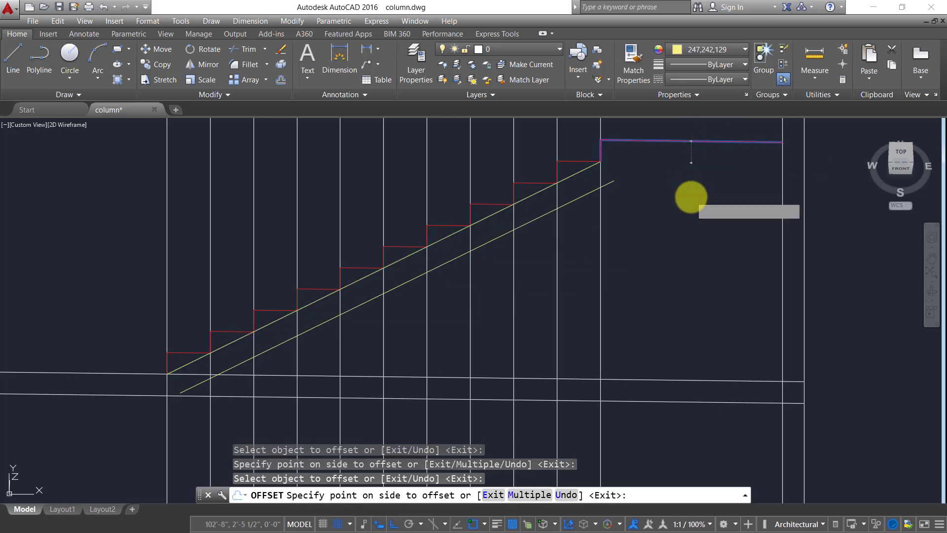
left_click(691, 197)
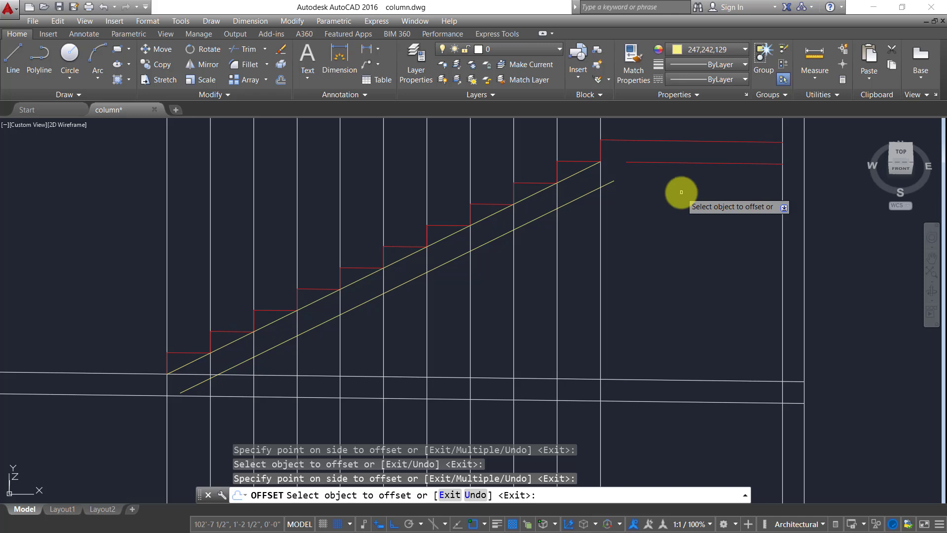
Step: Extend the upper end of the lower sloping line to meet the underside of the landing
type("e")
key("Return")
type("x")
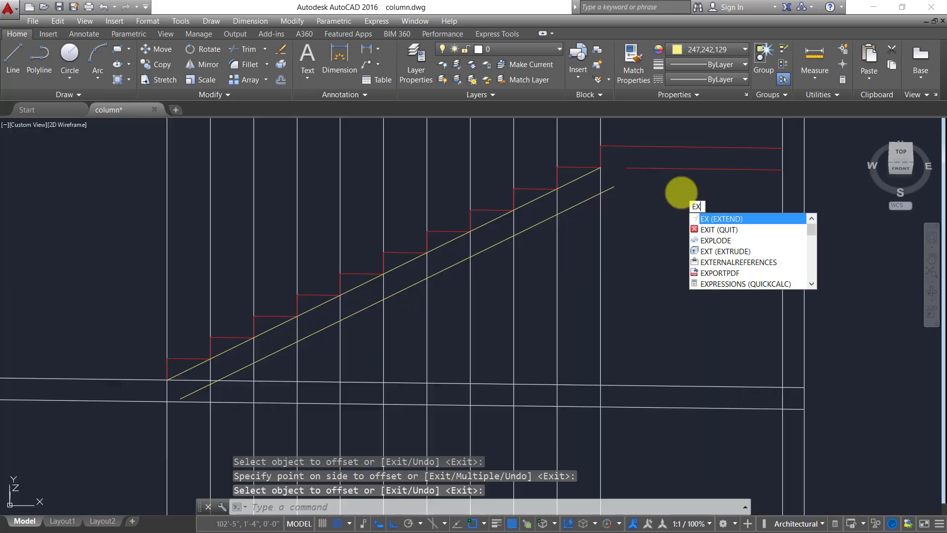
key("Return")
key("Return")
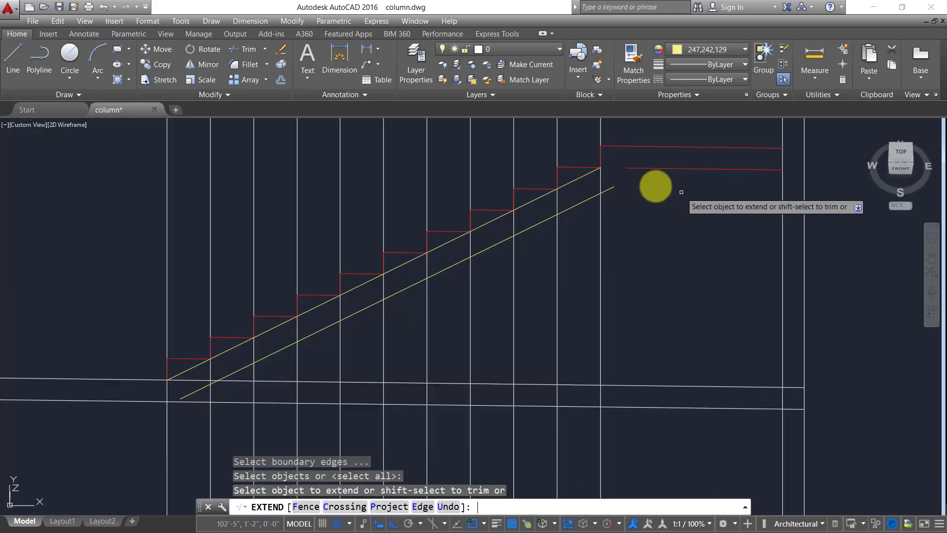
left_click(617, 185)
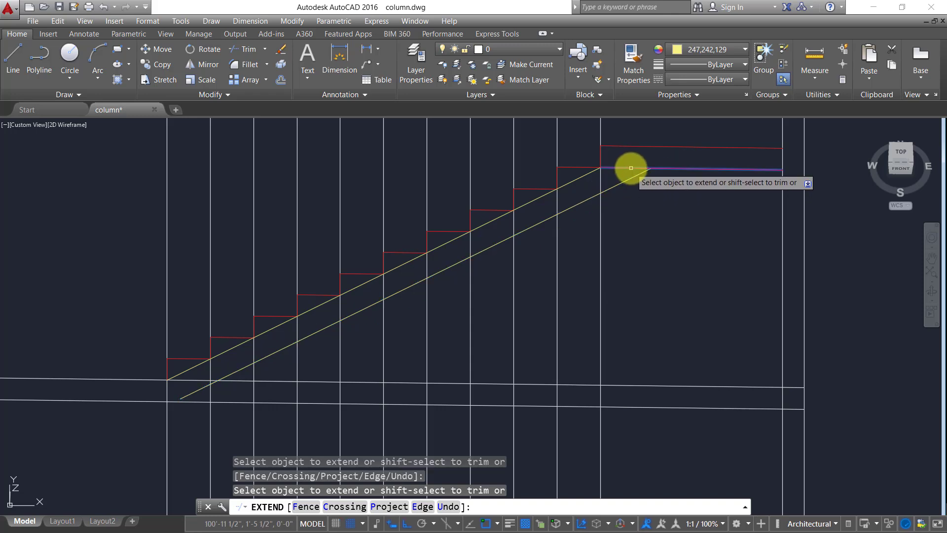
scroll(667, 257, "down", 2)
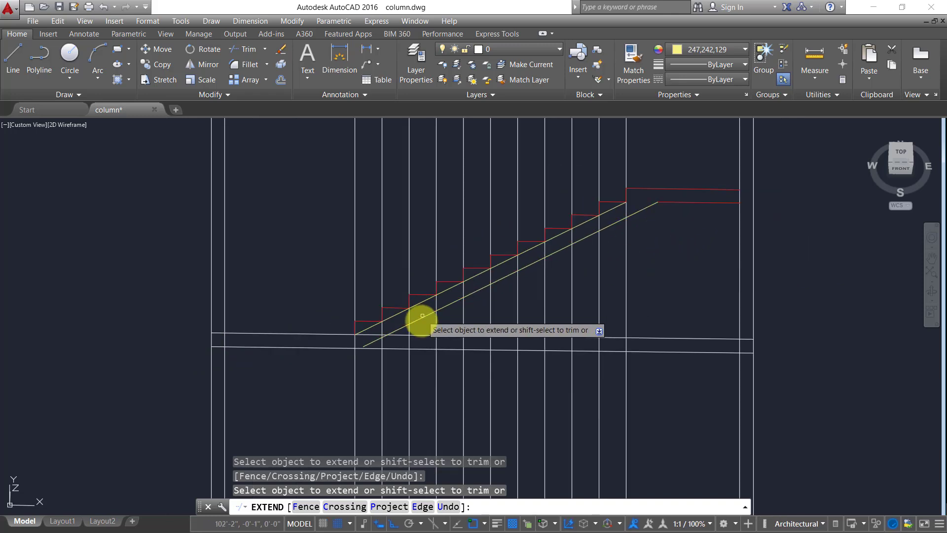
scroll(372, 341, "up", 4)
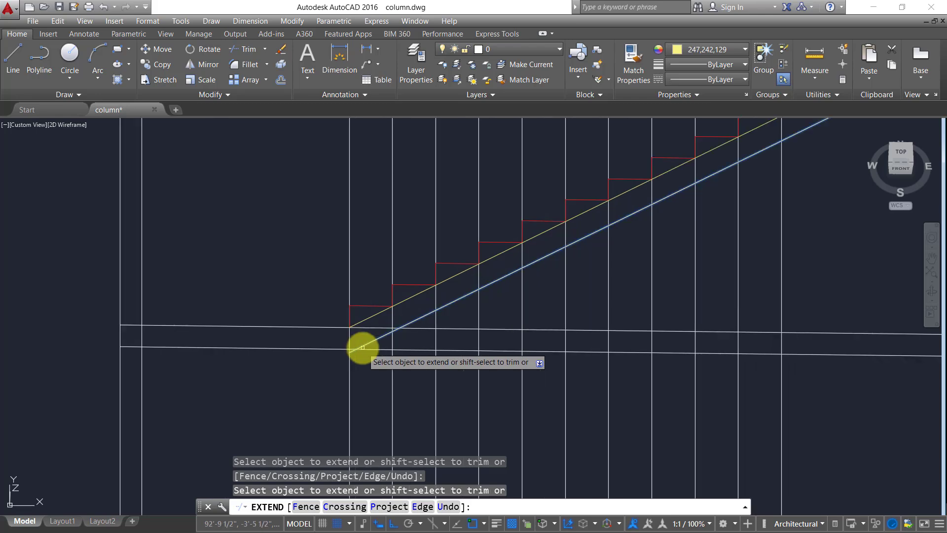
key("Escape")
Step: Delete all the vertical construction lines crossing the staircase section
scroll(607, 310, "down", 2)
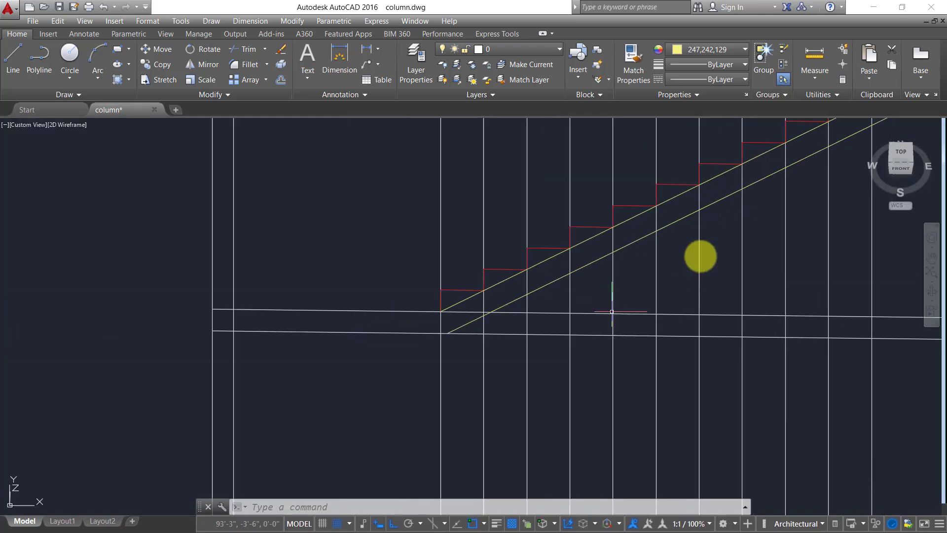
scroll(700, 256, "down", 2)
middle_click_drag(670, 283, 370, 350)
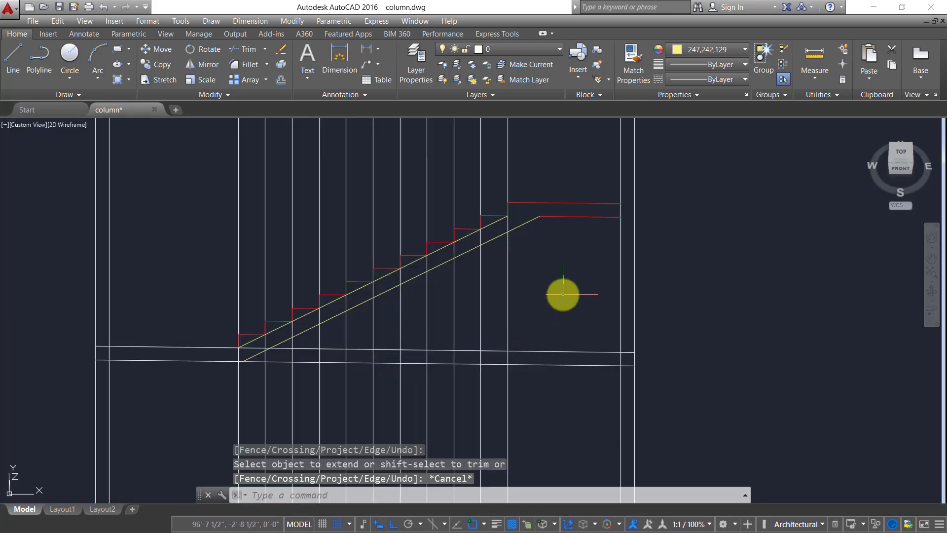
middle_click_drag(563, 294, 657, 362)
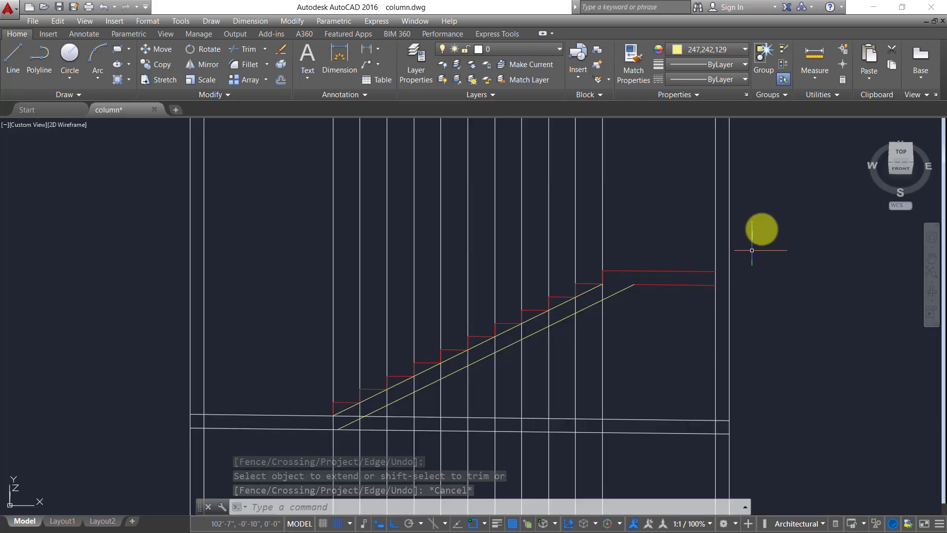
left_click(153, 187)
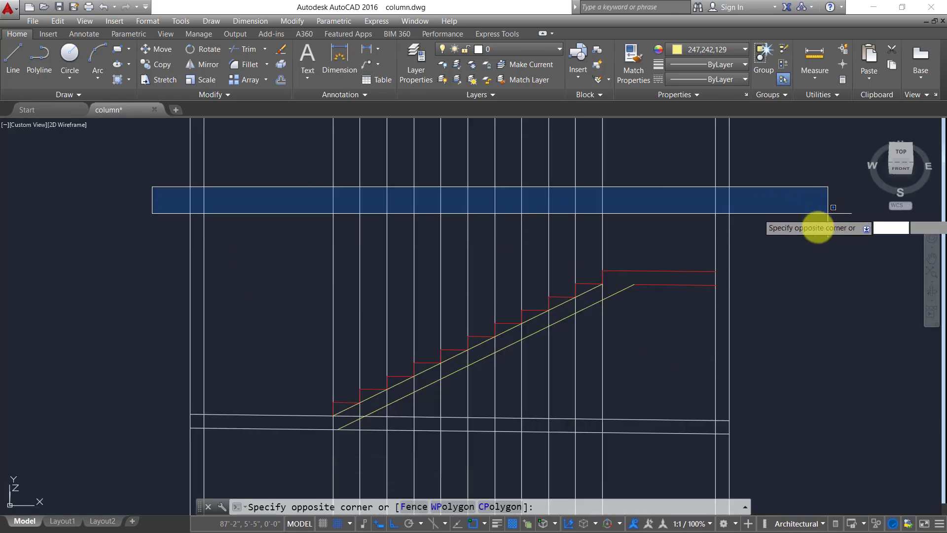
left_click(766, 215)
left_click(768, 214)
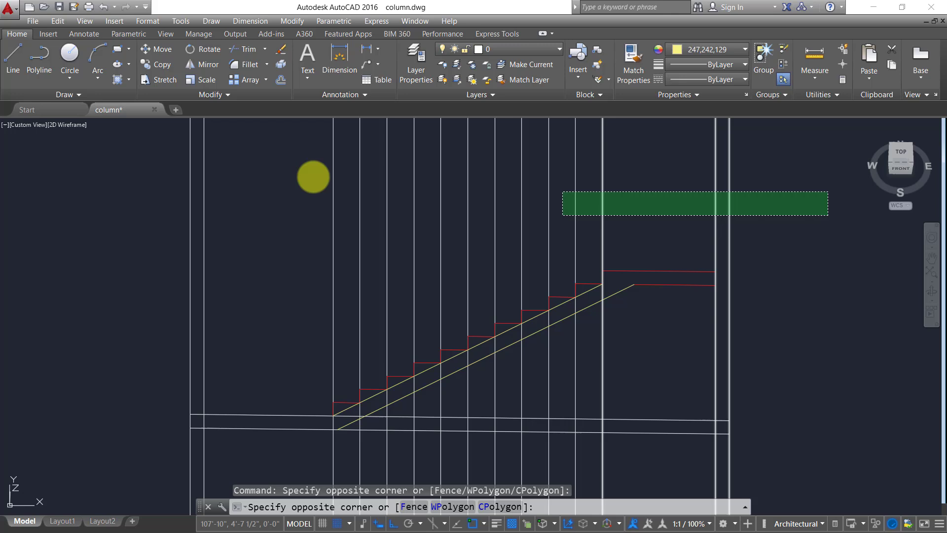
left_click(127, 148)
key("Delete")
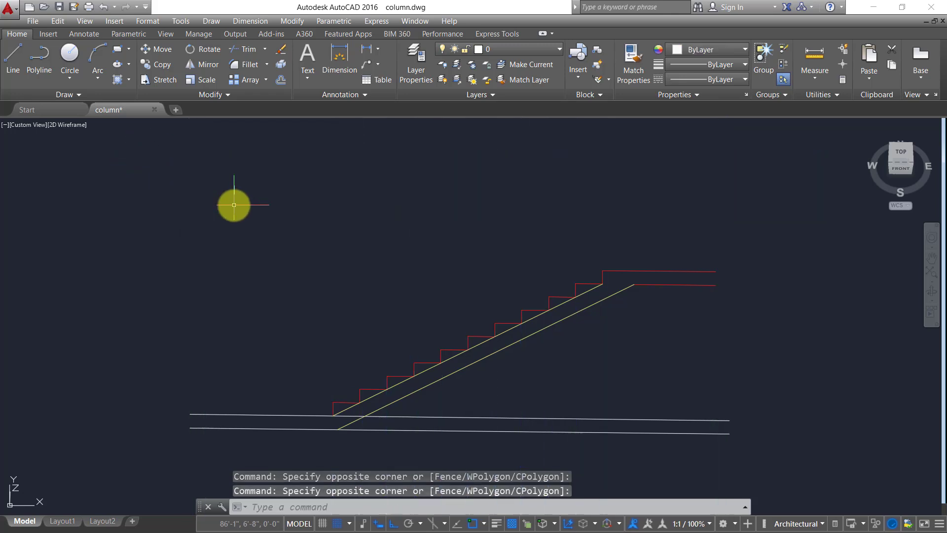
Step: Delete the upper sloping line along the steps and trim both floor lines where they run past the foot of the stair
middle_click_drag(572, 357, 596, 313)
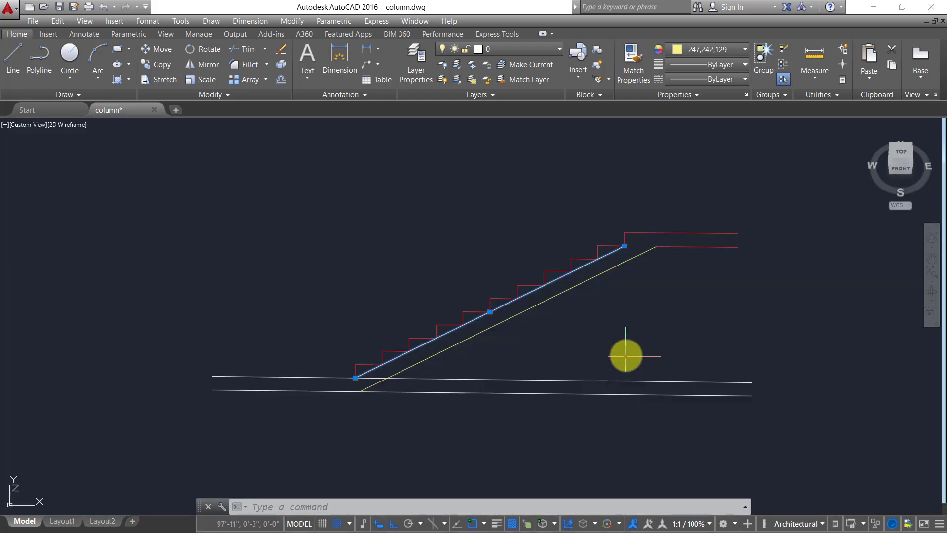
key("Delete")
middle_click_drag(636, 342, 638, 327)
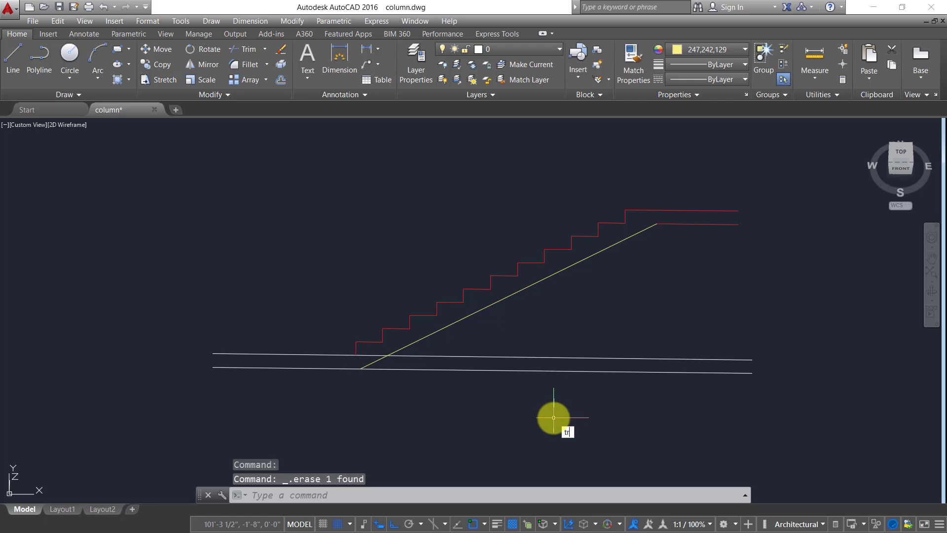
key("Return")
key("Return")
left_click(599, 419)
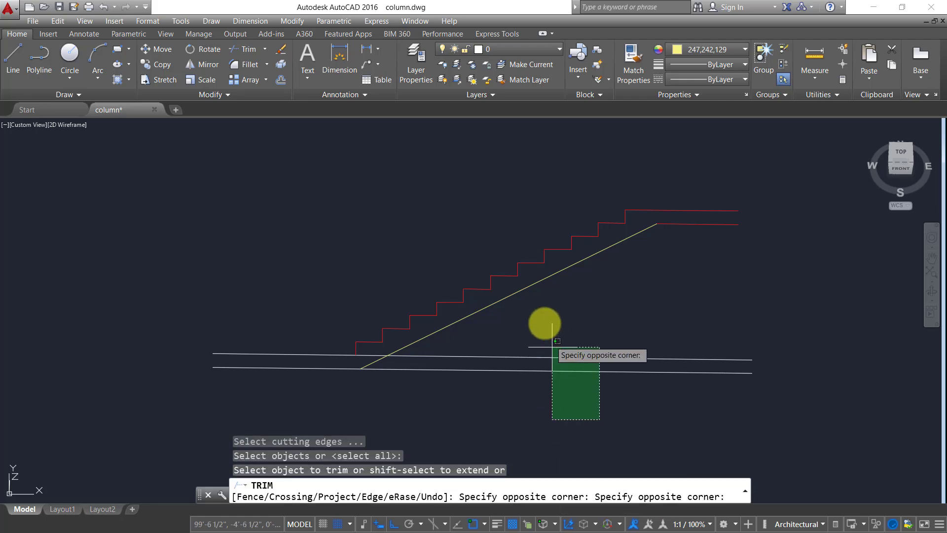
left_click(543, 306)
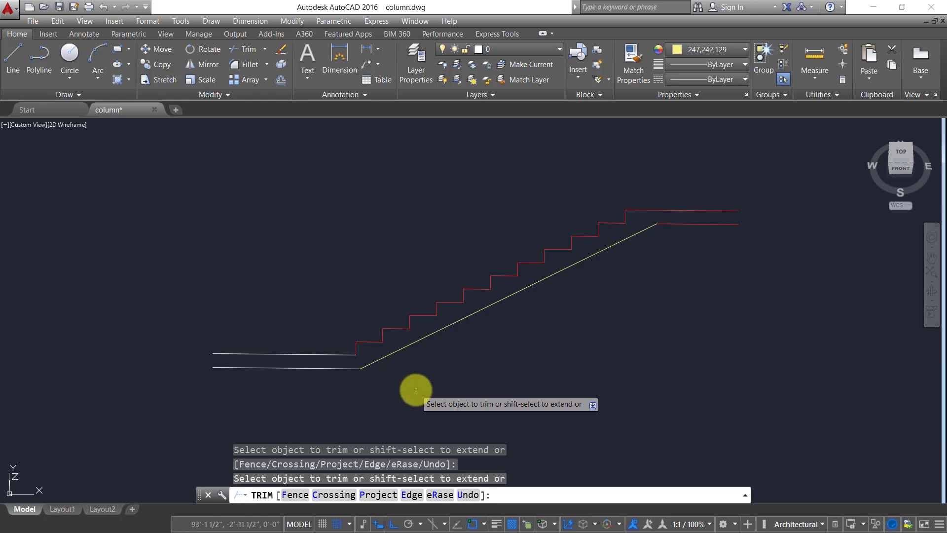
key("Return")
Step: Draw a breakline across the open end of the lower floor slab, with the break symbol near its middle
type("br")
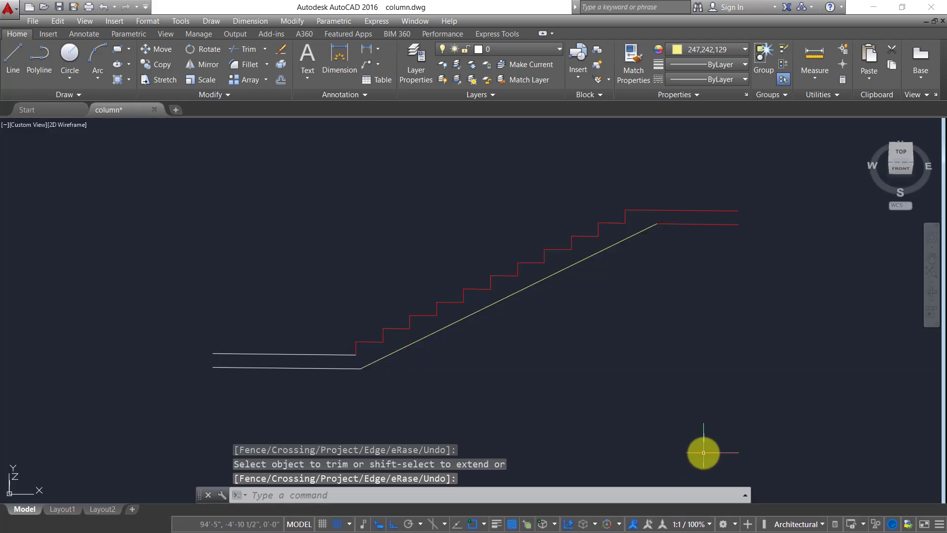
type("e")
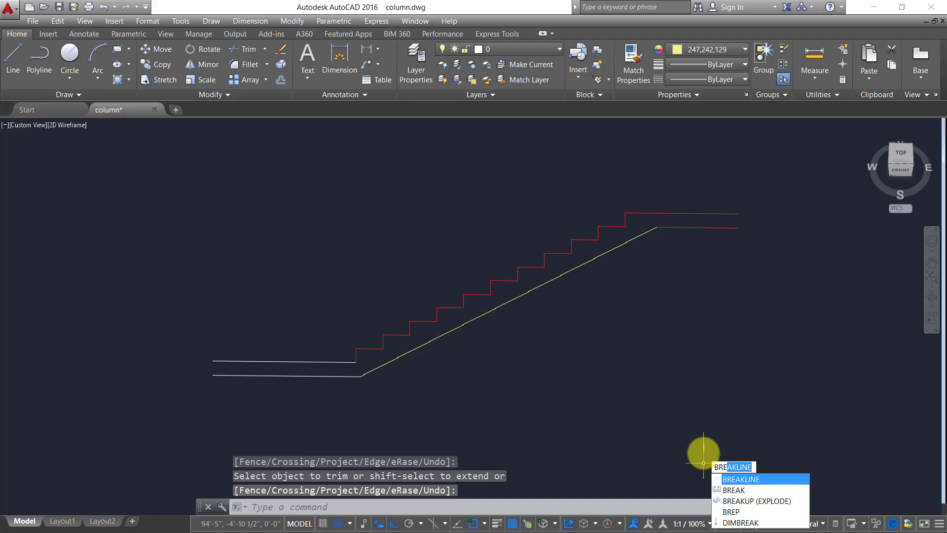
key("Return")
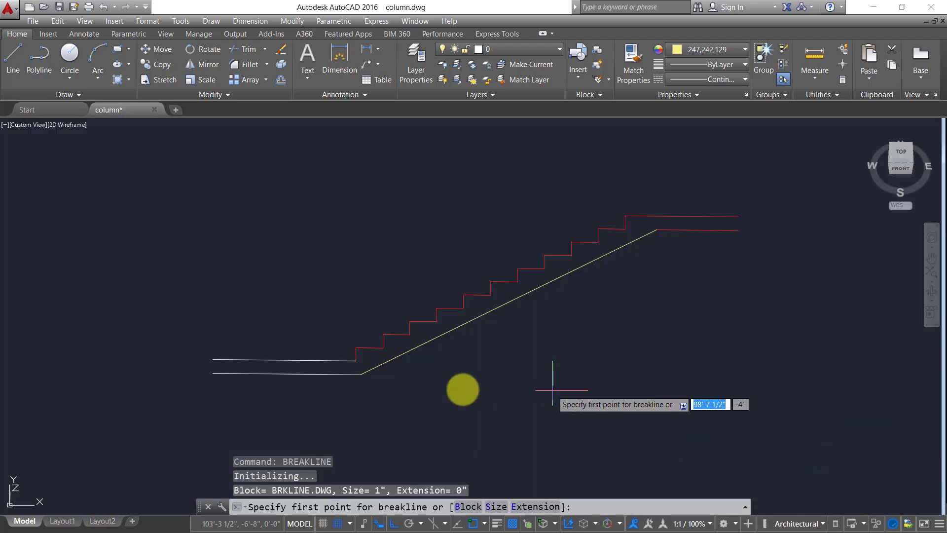
scroll(276, 380, "up", 2)
left_click(173, 348)
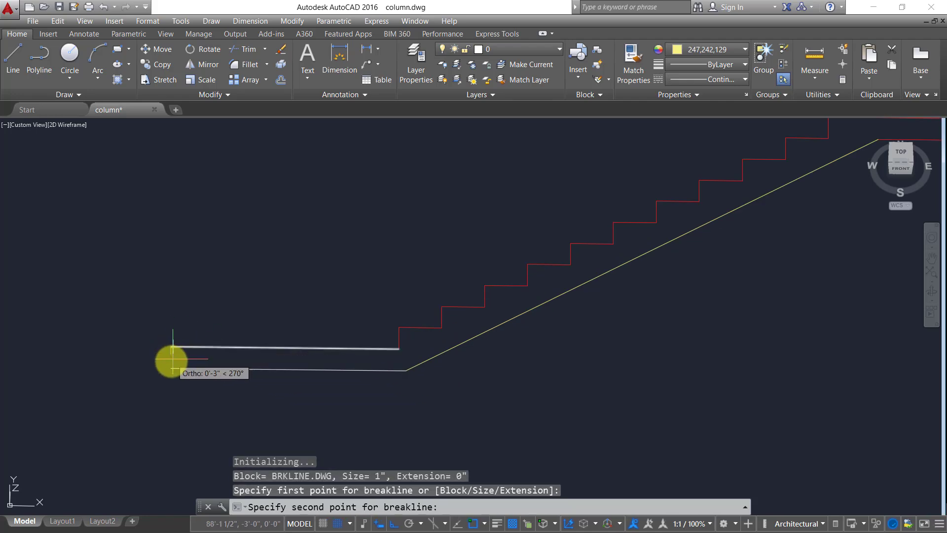
left_click(170, 368)
scroll(169, 364, "up", 5)
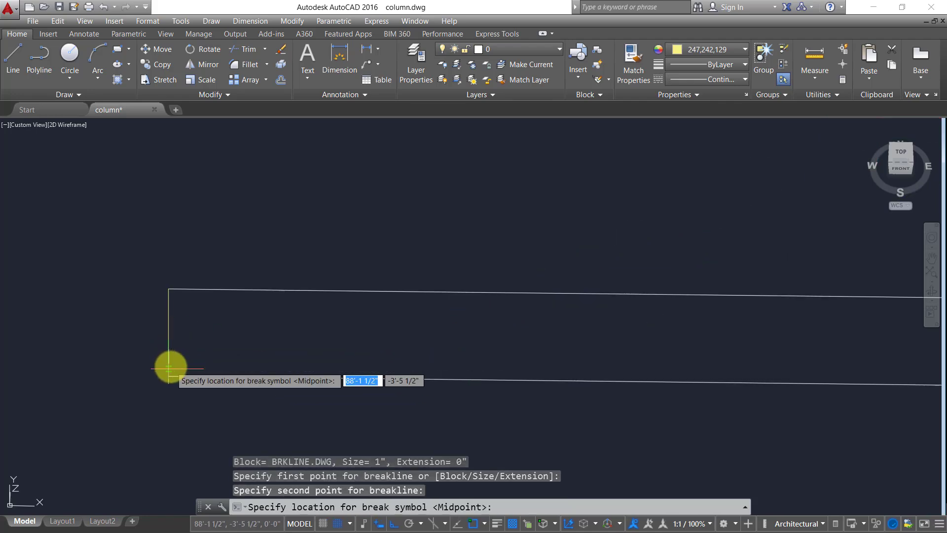
left_click(168, 331)
scroll(368, 360, "down", 8)
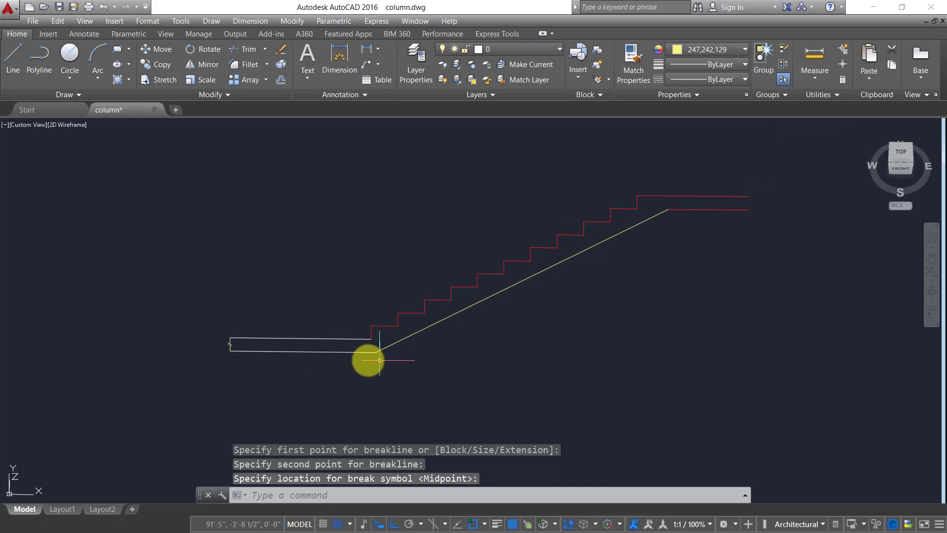
Step: Copy the breakline from its upper end to the outer top corner of the landing slab, closing the landing's open end
scroll(266, 357, "up", 6)
left_click(92, 274)
left_click(155, 368)
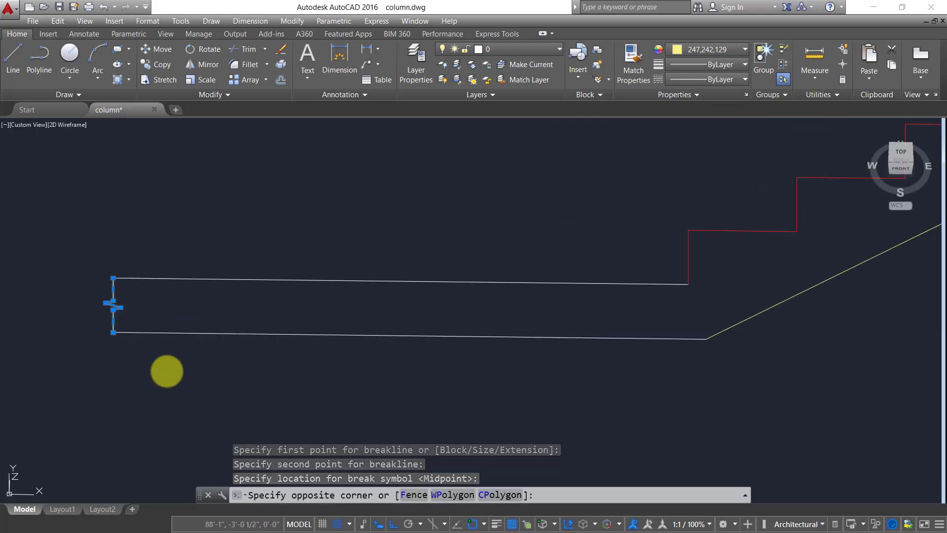
type("co")
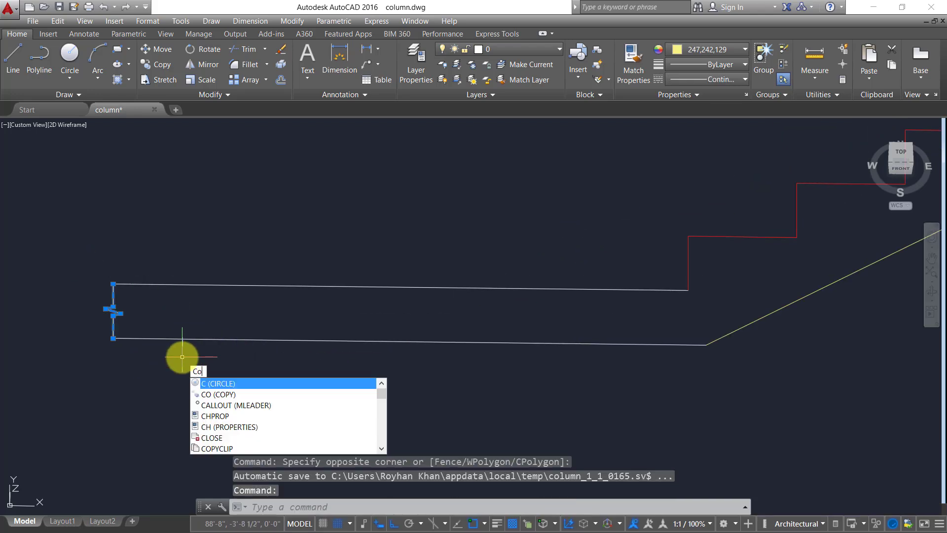
key("Return")
left_click(114, 284)
middle_click_drag(557, 235, 186, 317)
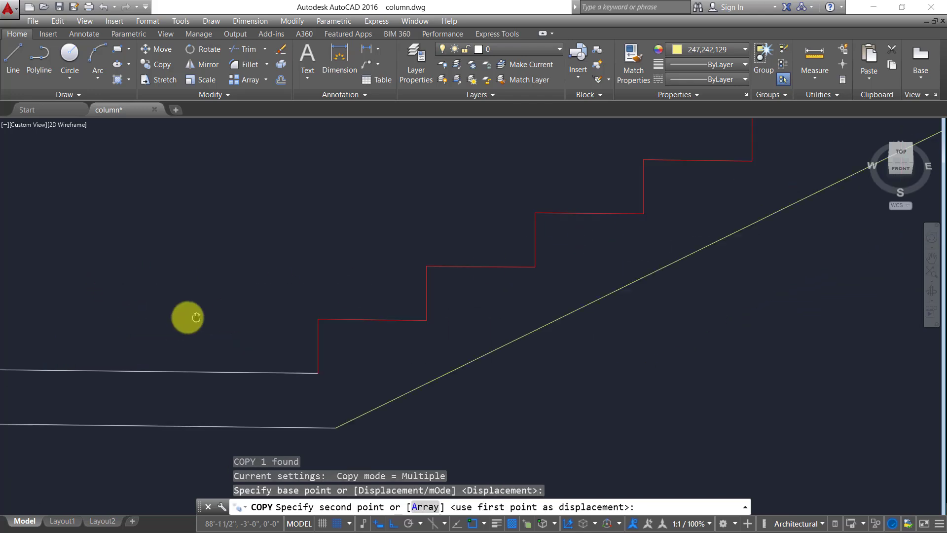
scroll(357, 327, "down", 6)
middle_click_drag(700, 243, 487, 276)
scroll(539, 231, "up", 2)
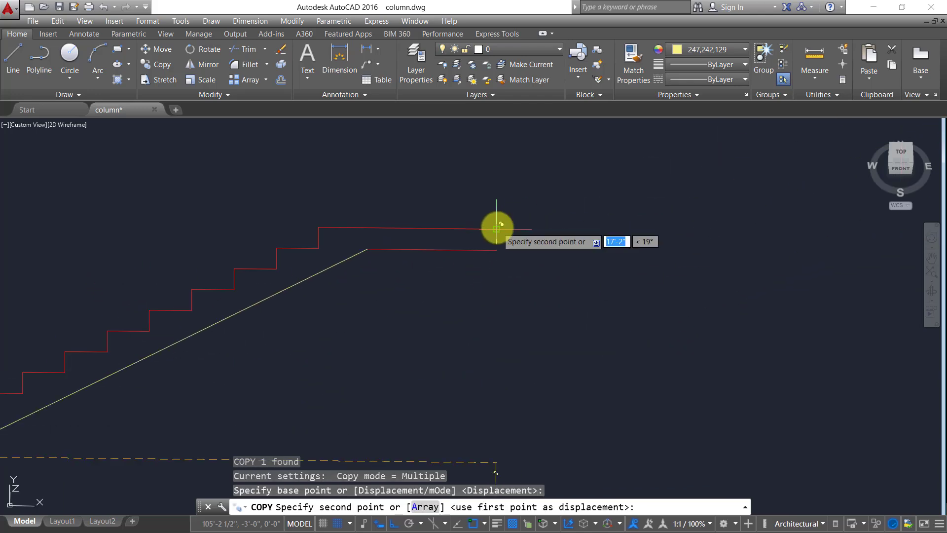
left_click(497, 228)
right_click(547, 266)
left_click(564, 273)
scroll(569, 310, "down", 4)
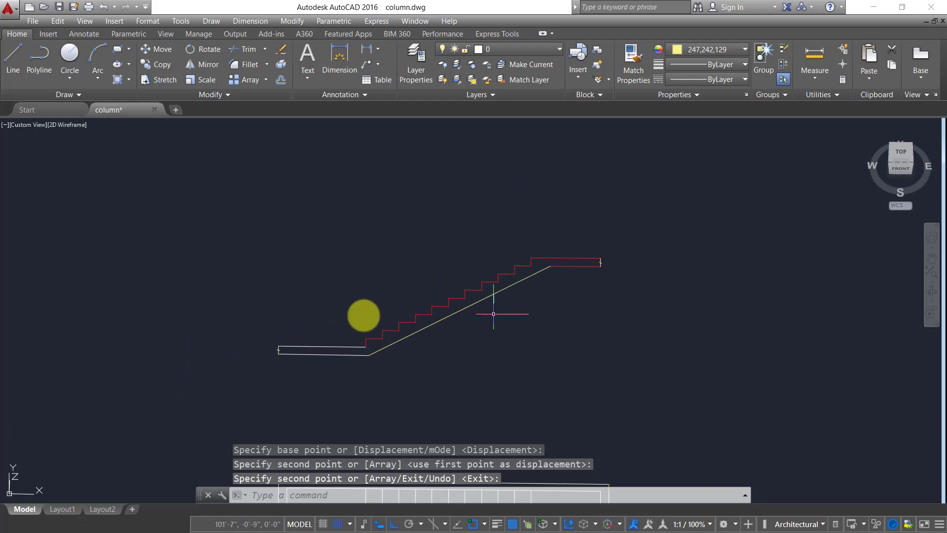
left_click(315, 271)
left_click(662, 393)
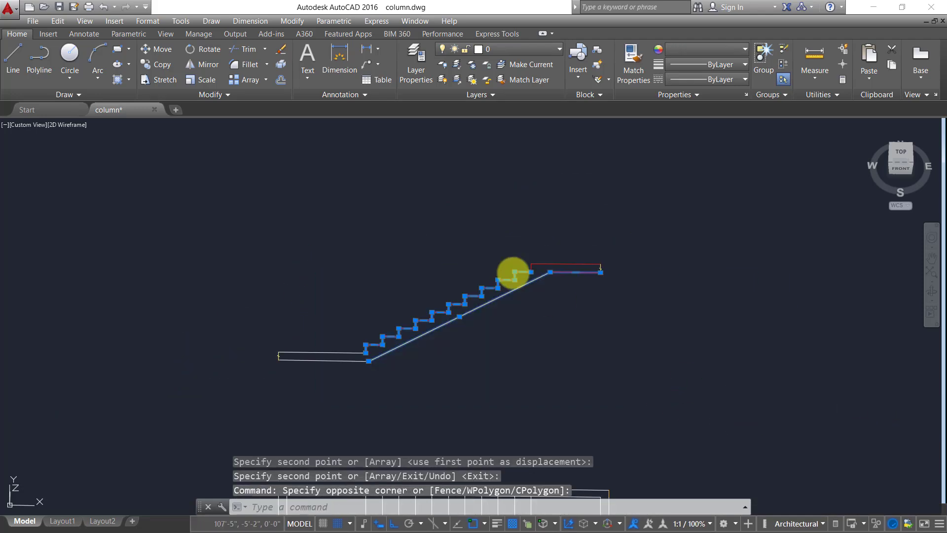
key("Escape")
Step: Set the color of the steps, sloping slab line, landing lines and landing breakline to ByLayer
left_click(725, 402)
left_click(439, 203)
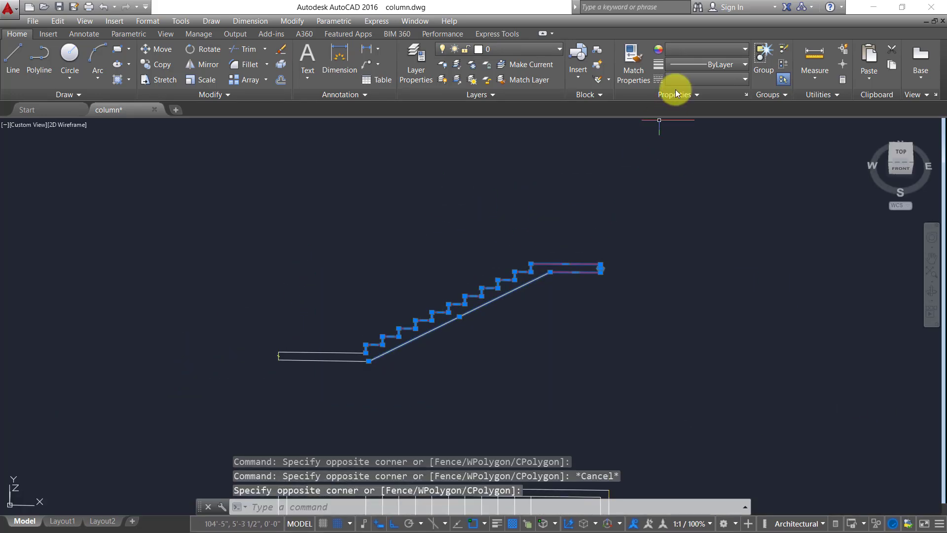
left_click(700, 49)
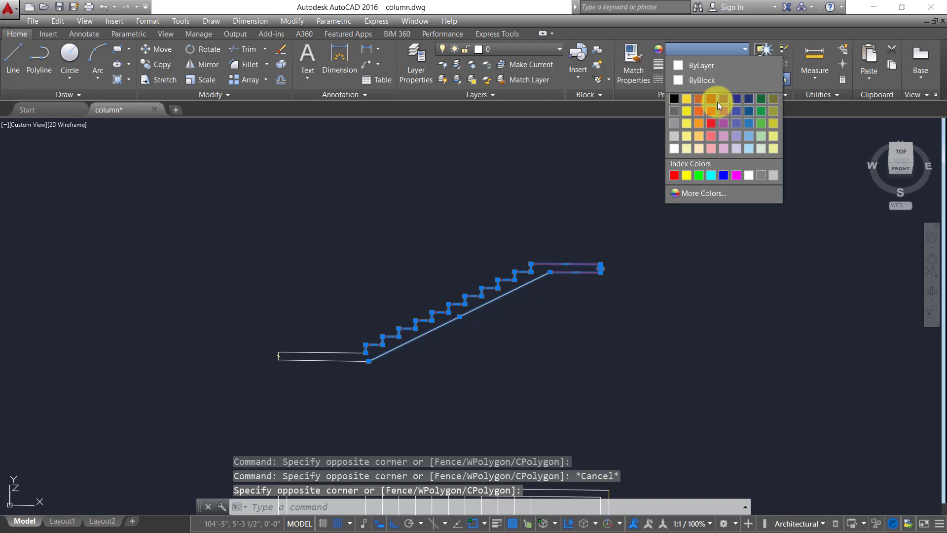
left_click(686, 67)
scroll(564, 331, "up", 2)
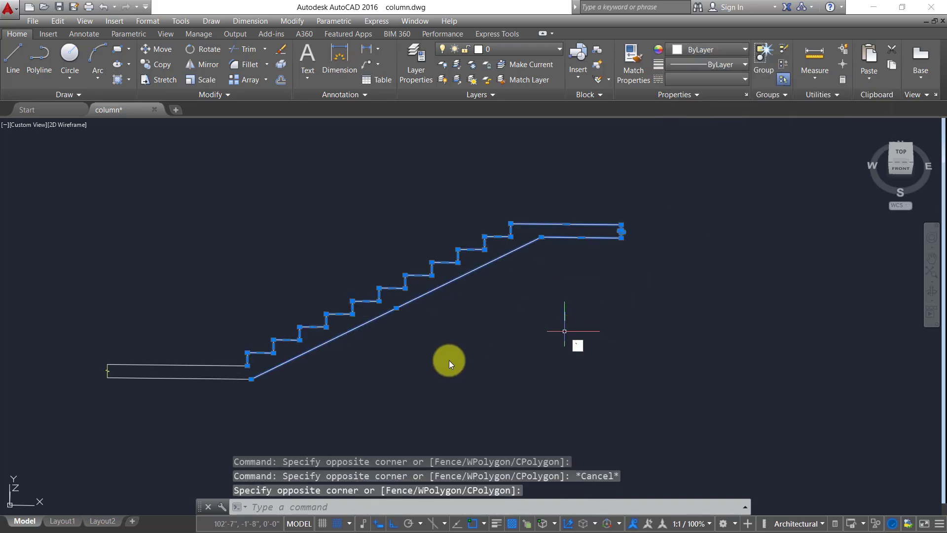
key("Escape")
scroll(509, 381, "down", 4)
middle_click_drag(509, 383, 513, 277)
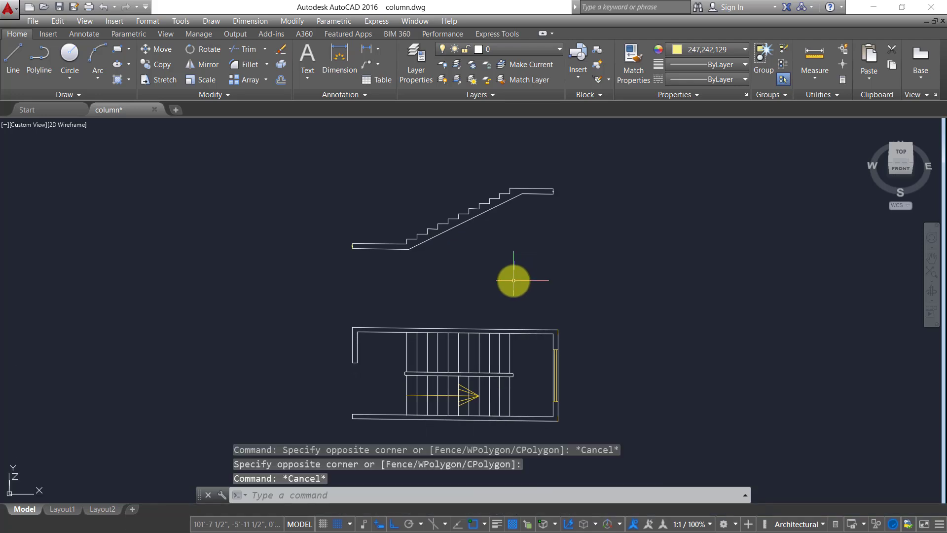
scroll(514, 277, "up", 2)
scroll(514, 276, "down", 2)
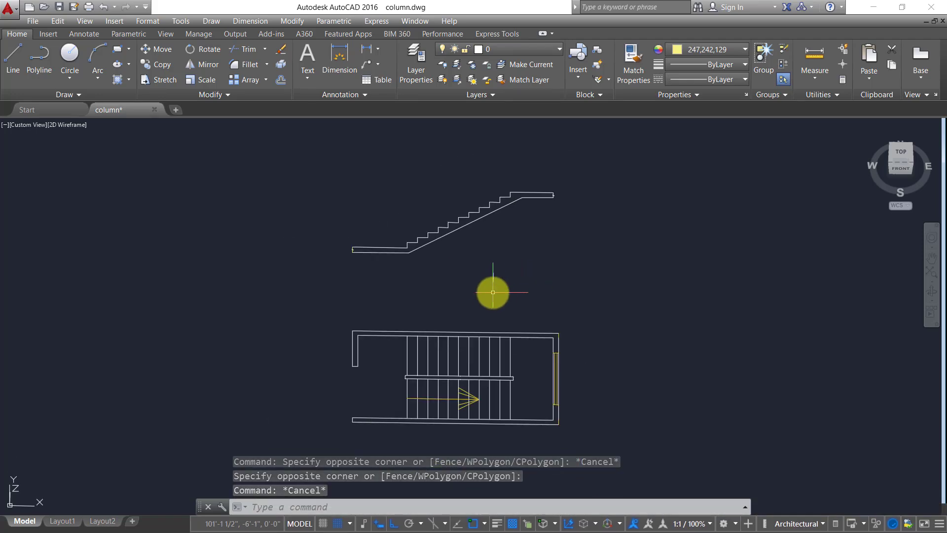